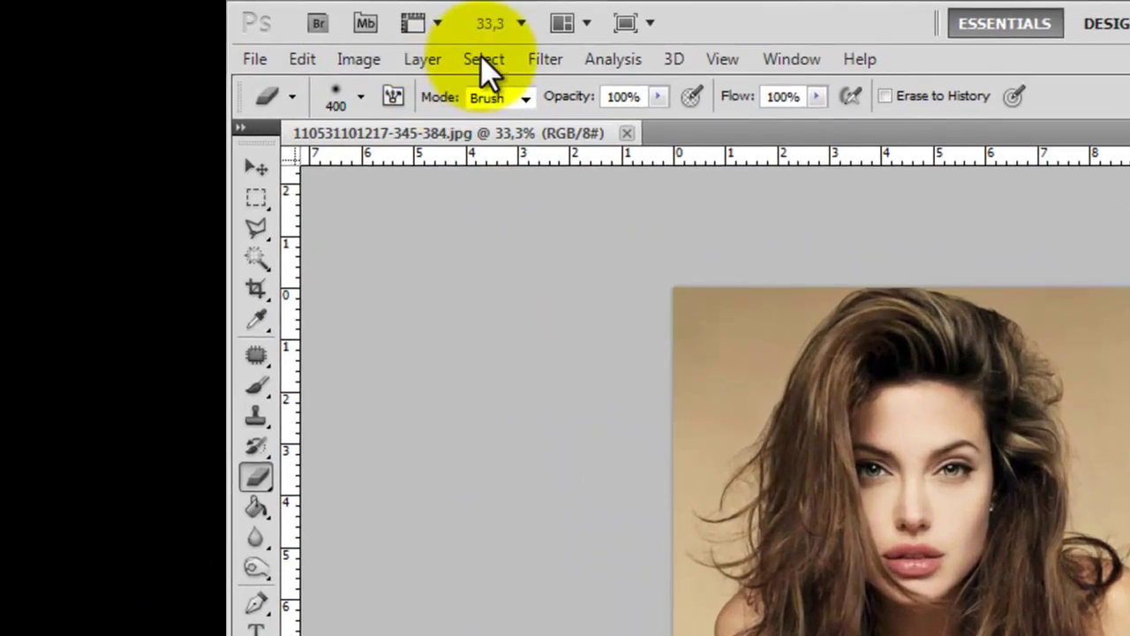
# Step: Select the portrait's Shadows with Color Range and copy them onto a new Layer 1, then reselect the Background
pyautogui.click(484, 62)
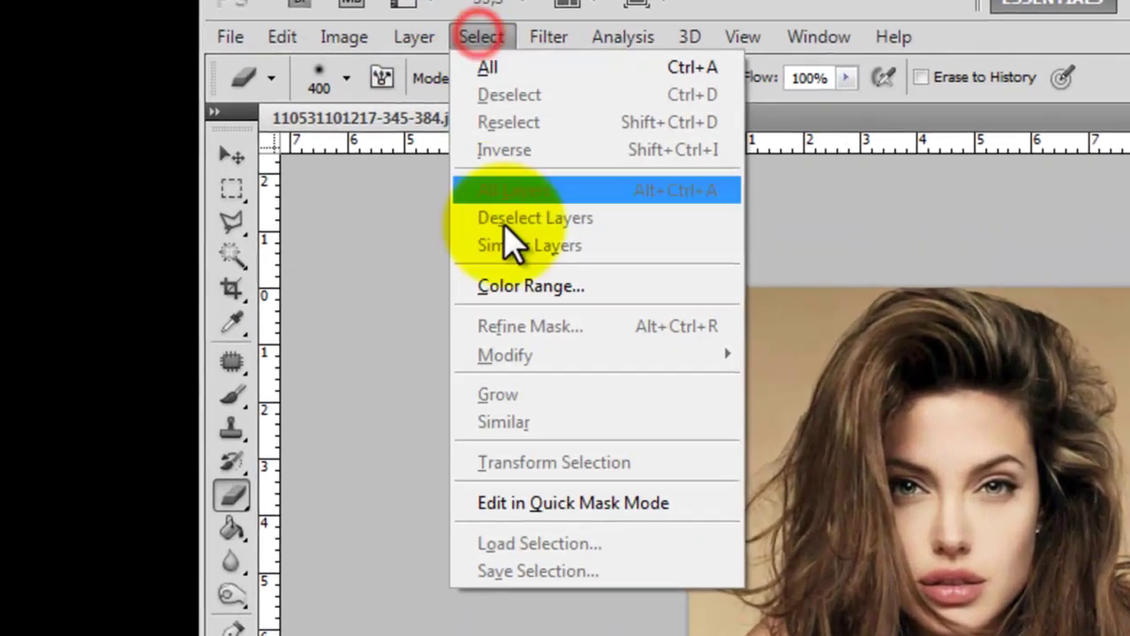
pyautogui.click(521, 289)
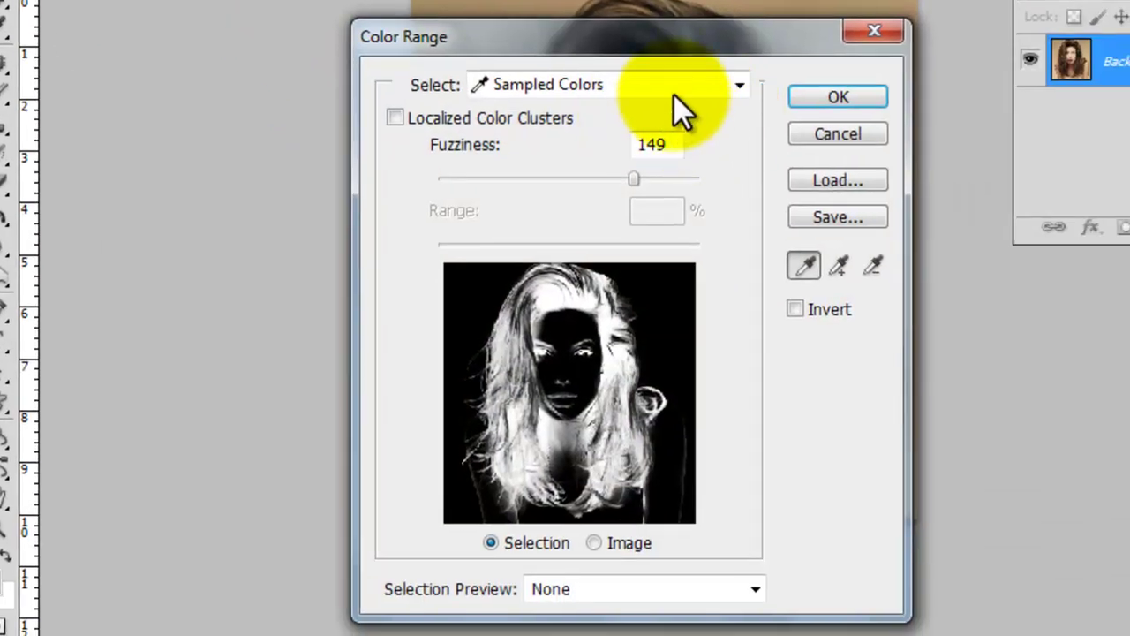
pyautogui.click(739, 83)
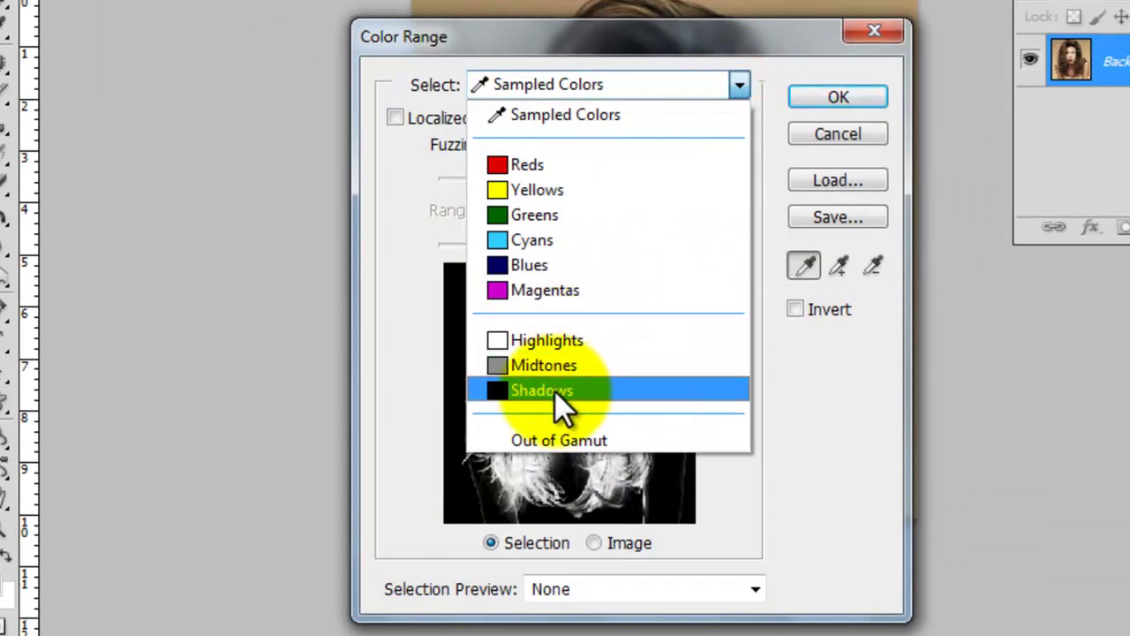
pyautogui.click(555, 390)
pyautogui.click(835, 94)
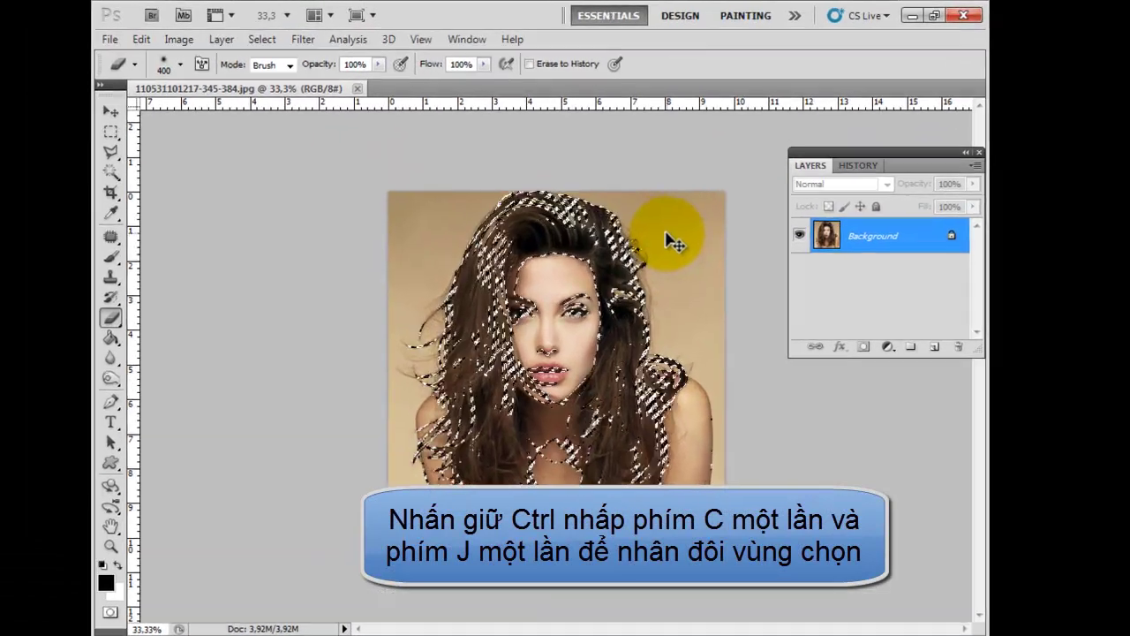
pyautogui.hotkey('ctrl', 'j')
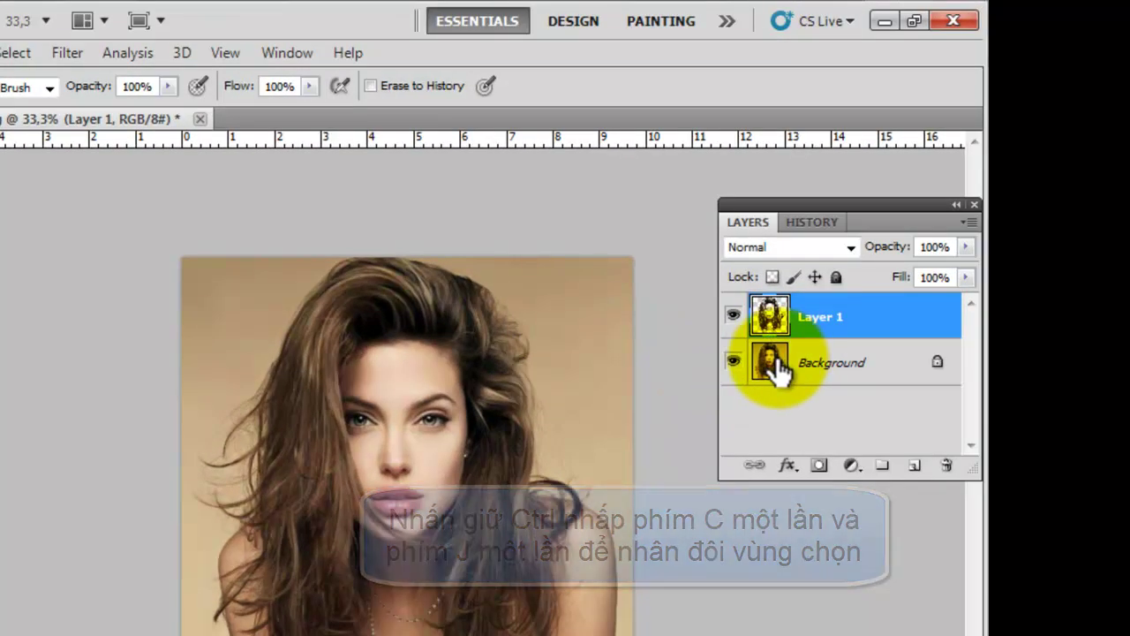
pyautogui.click(777, 362)
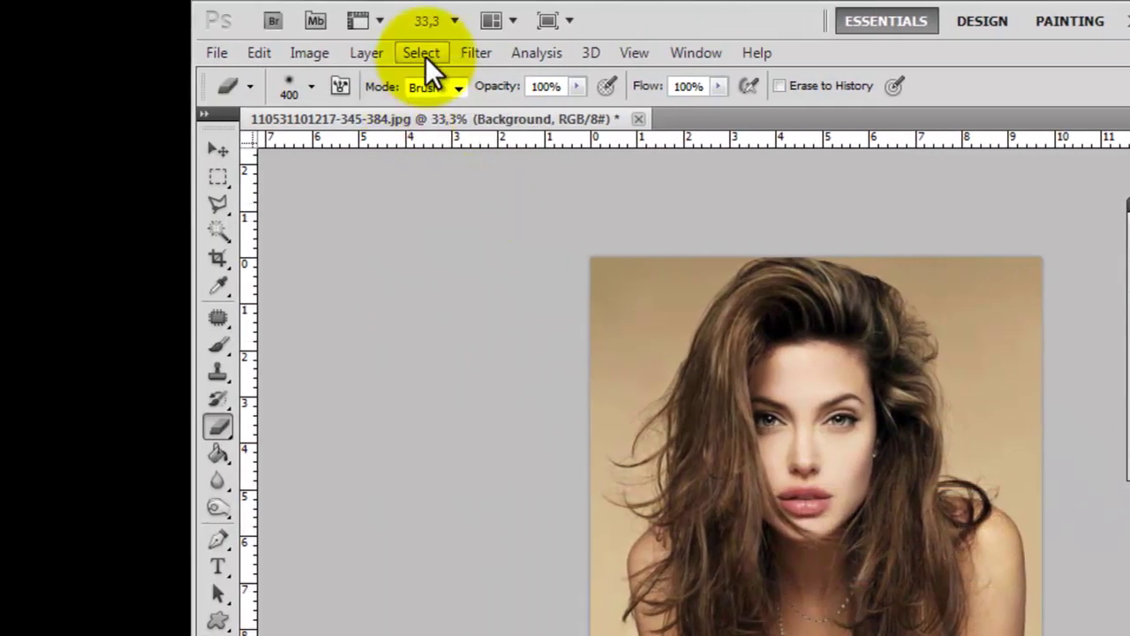
# Step: Copy a Midtones color-range selection onto new Layer 2 and hide the Background layer
pyautogui.click(425, 57)
pyautogui.click(452, 249)
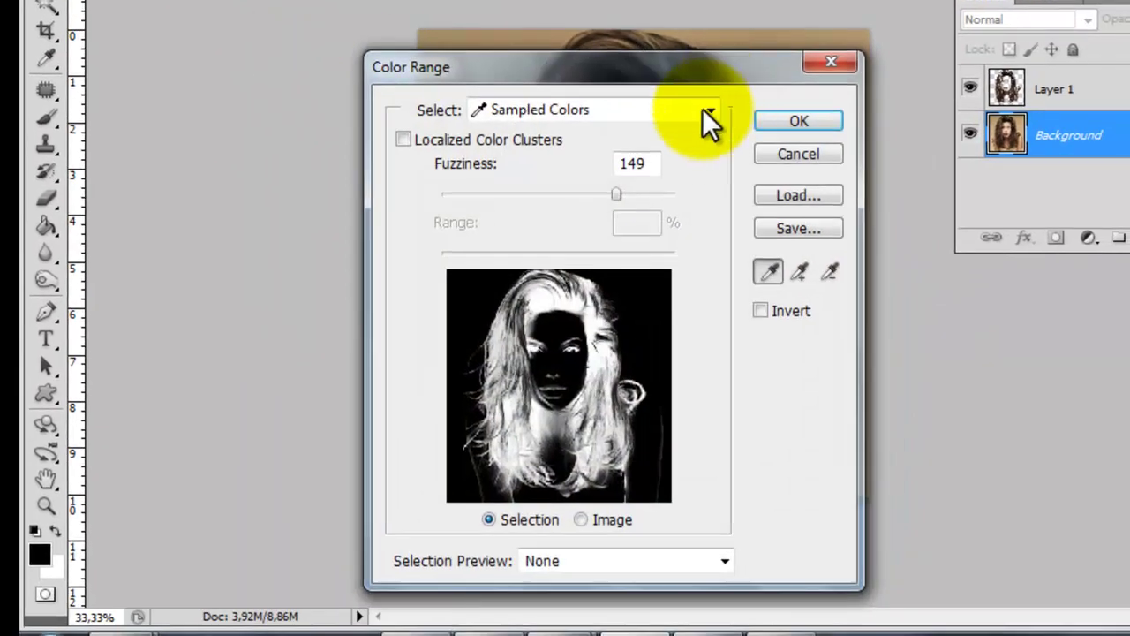
pyautogui.click(709, 111)
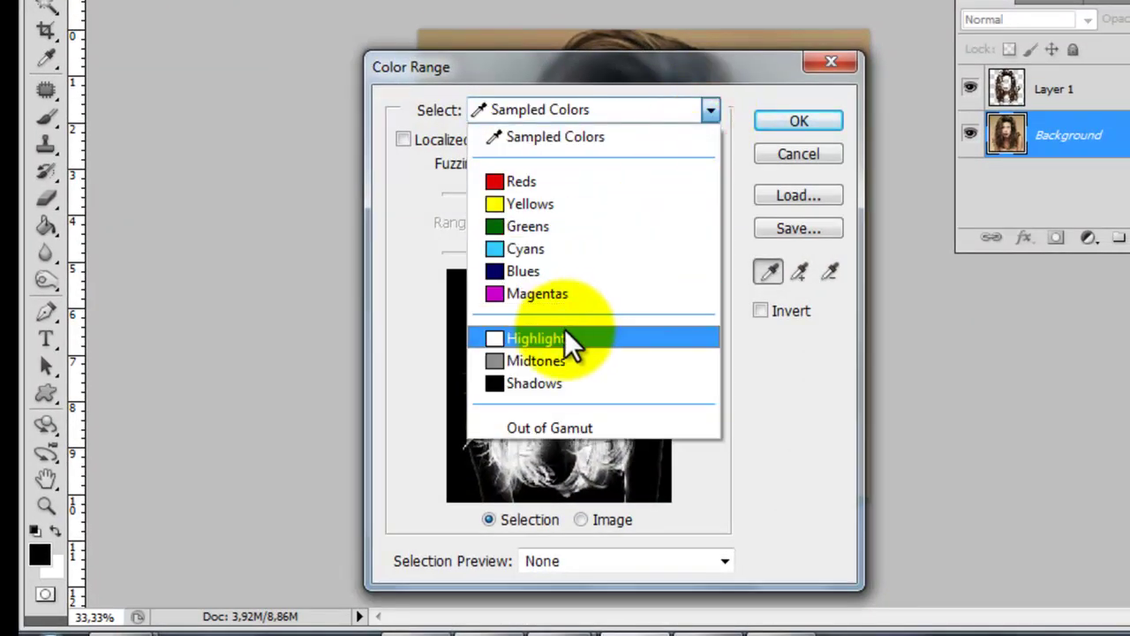
pyautogui.click(535, 358)
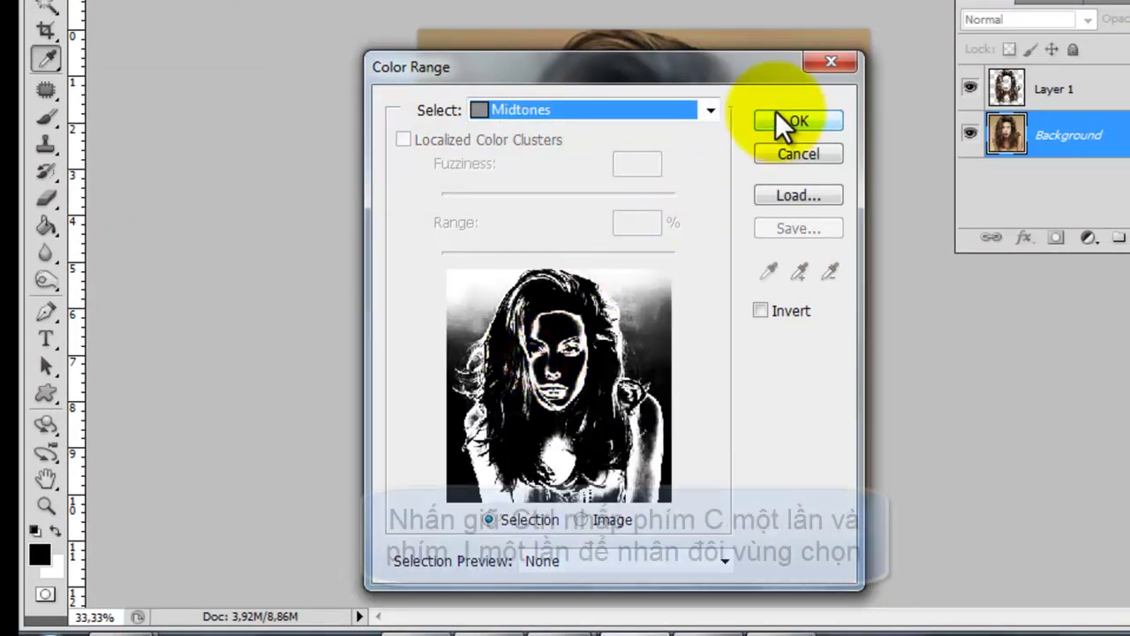
pyautogui.click(777, 121)
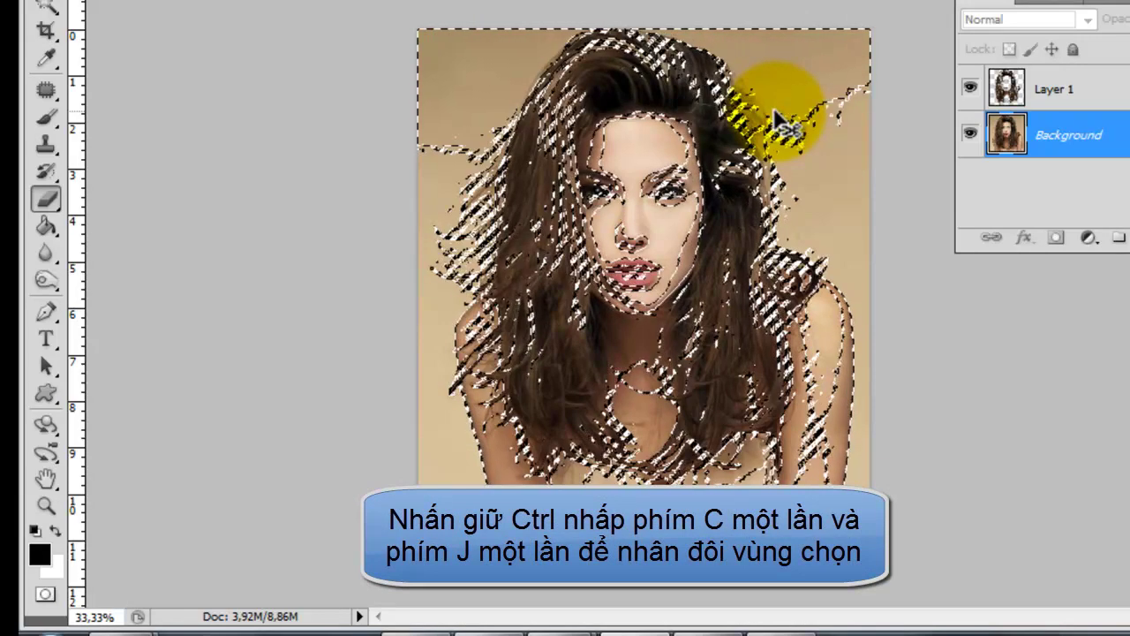
pyautogui.hotkey('ctrl', 'j')
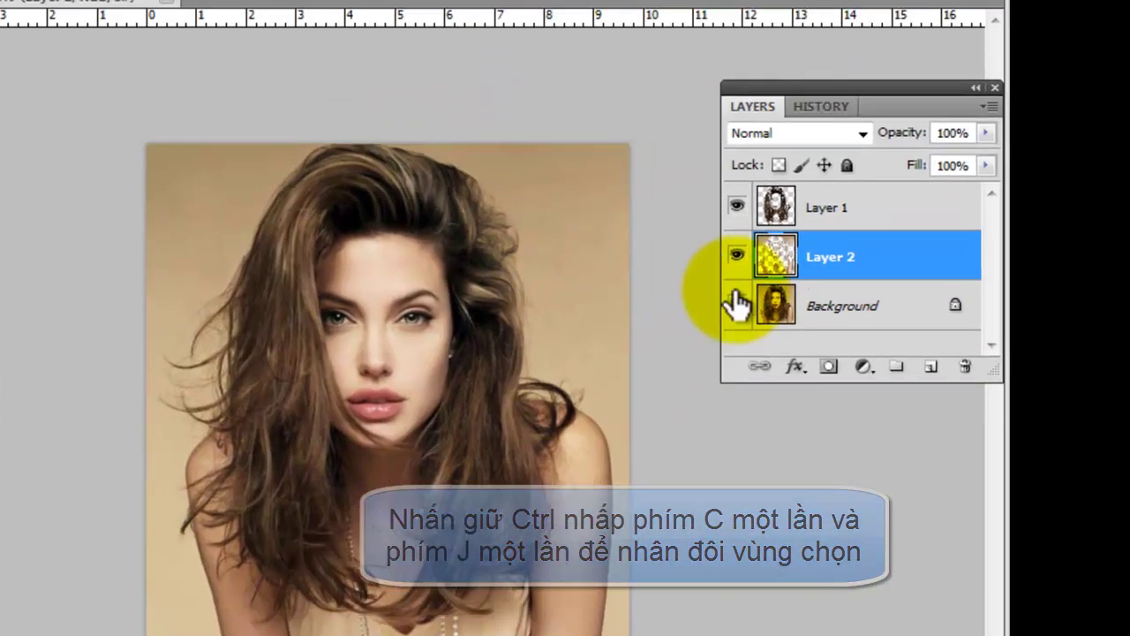
pyautogui.click(629, 364)
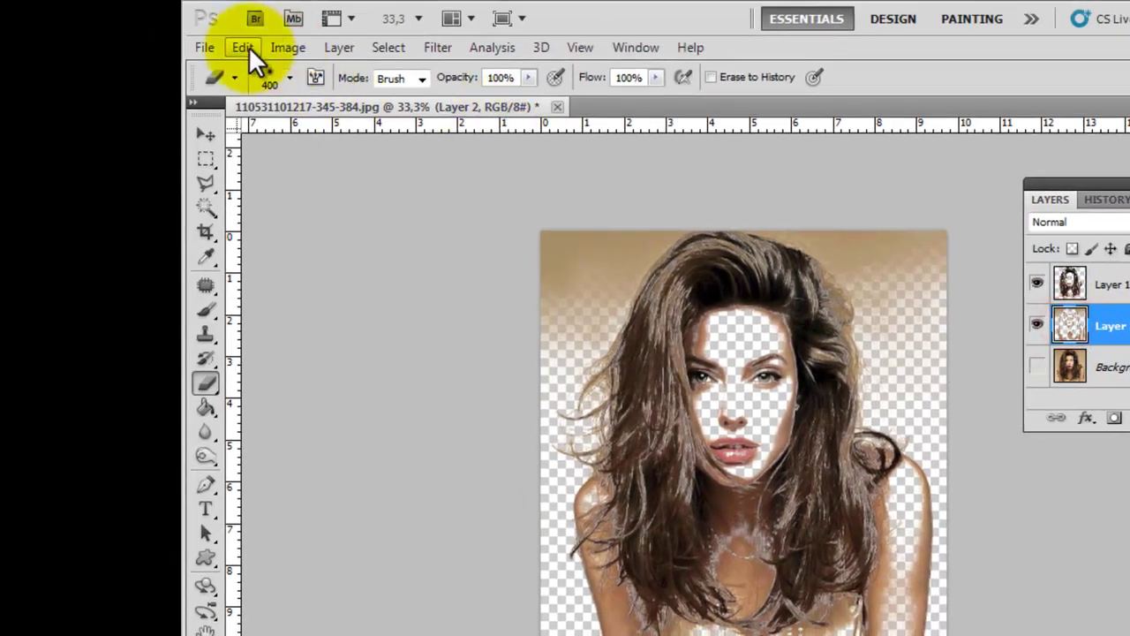
# Step: Fill Layer 2 with 50% Gray, keeping Preserve Transparency on
pyautogui.click(241, 47)
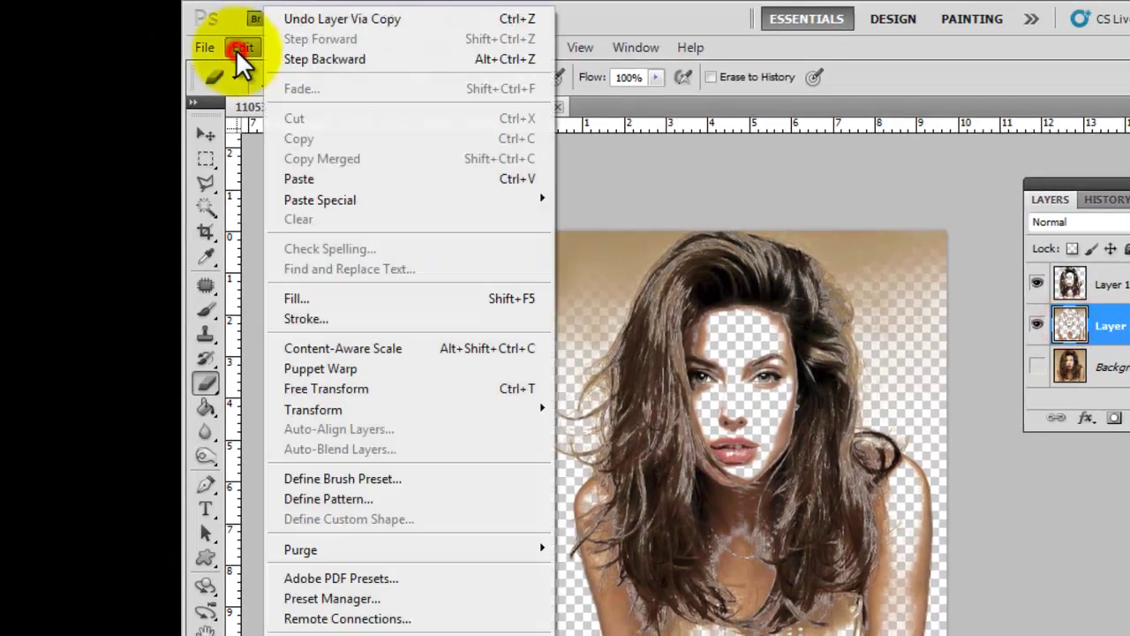
pyautogui.click(313, 297)
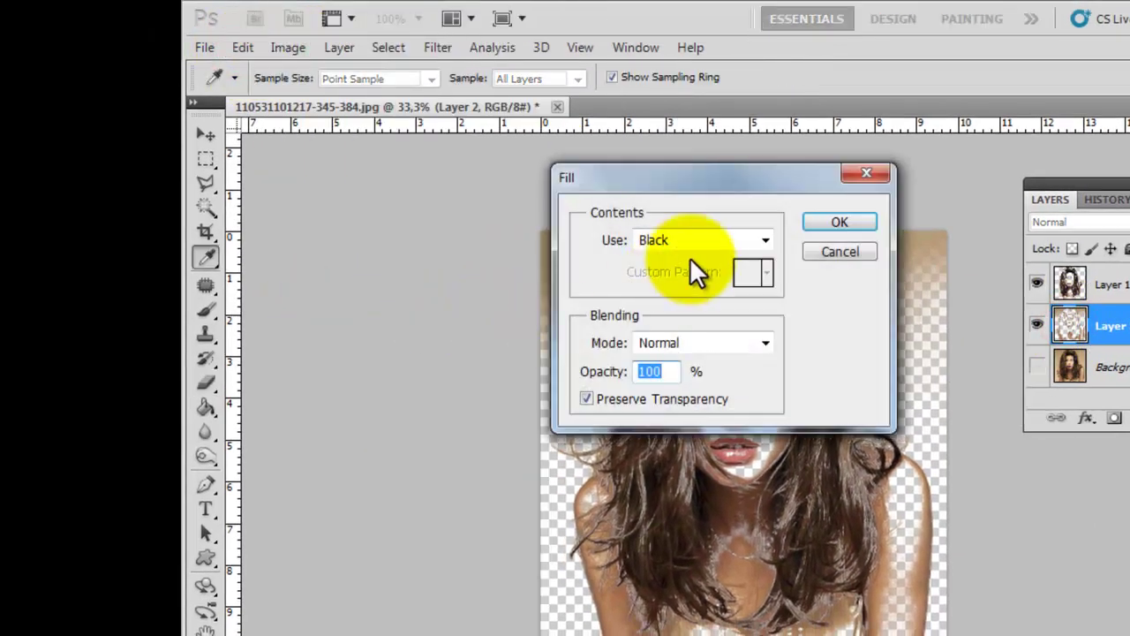
pyautogui.click(764, 240)
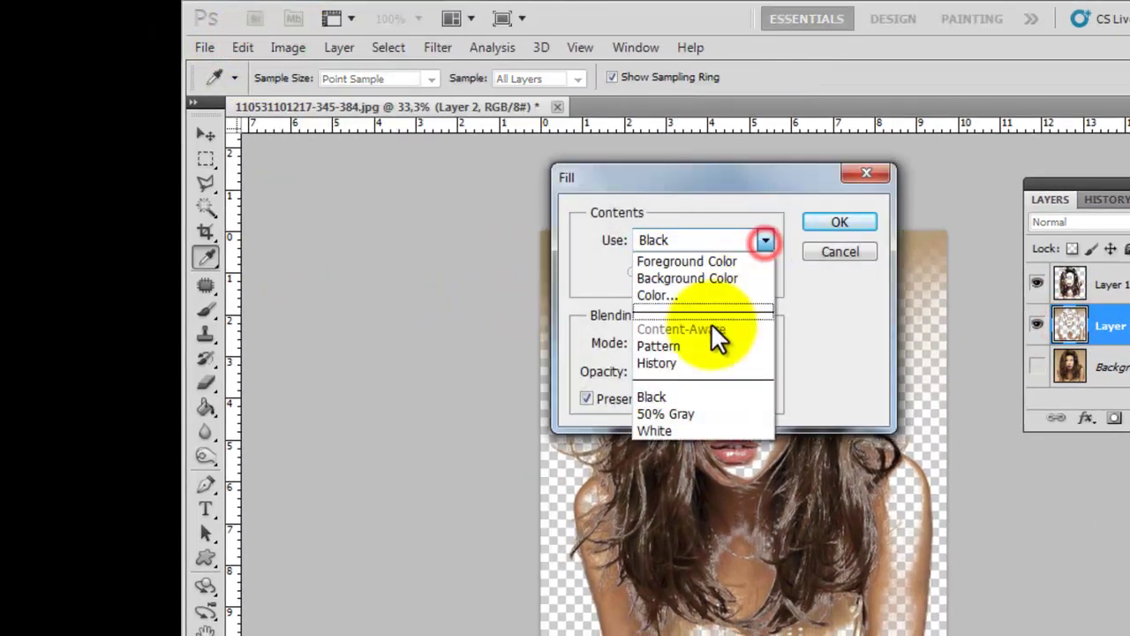
pyautogui.click(659, 413)
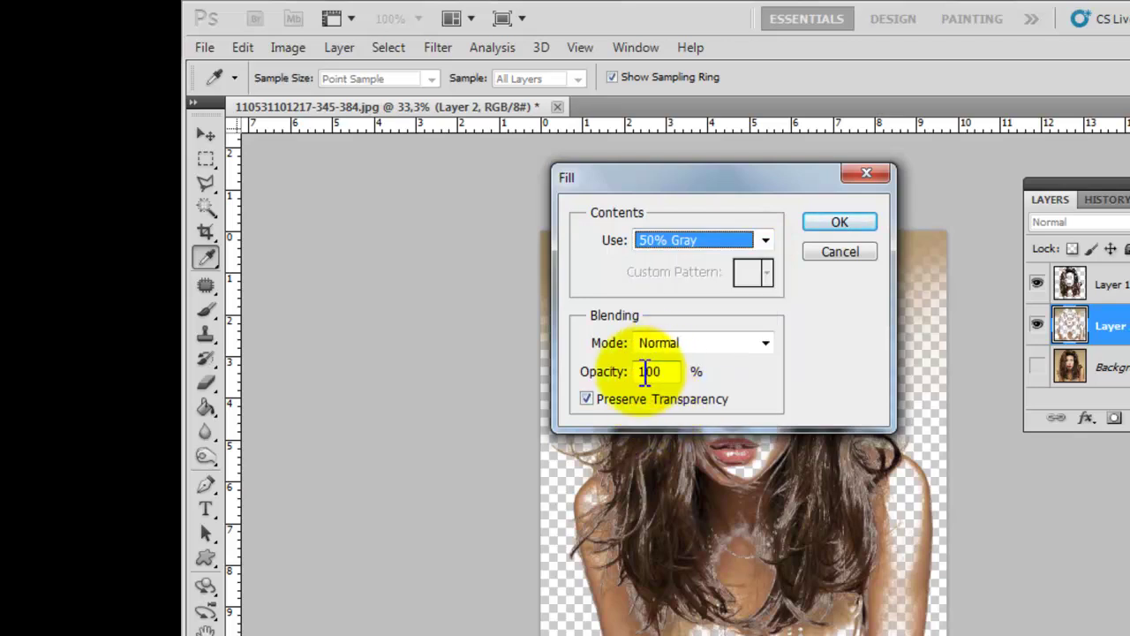
pyautogui.click(852, 225)
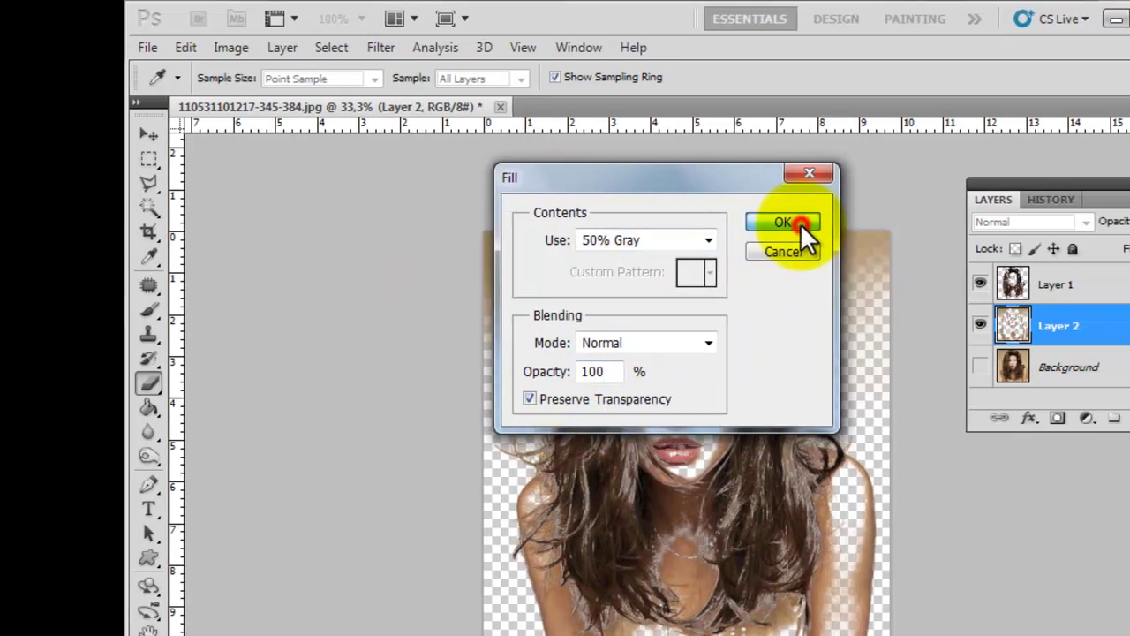
# Step: Fill Layer 1's shadow shapes with solid Black, keeping Preserve Transparency on
pyautogui.press('e')
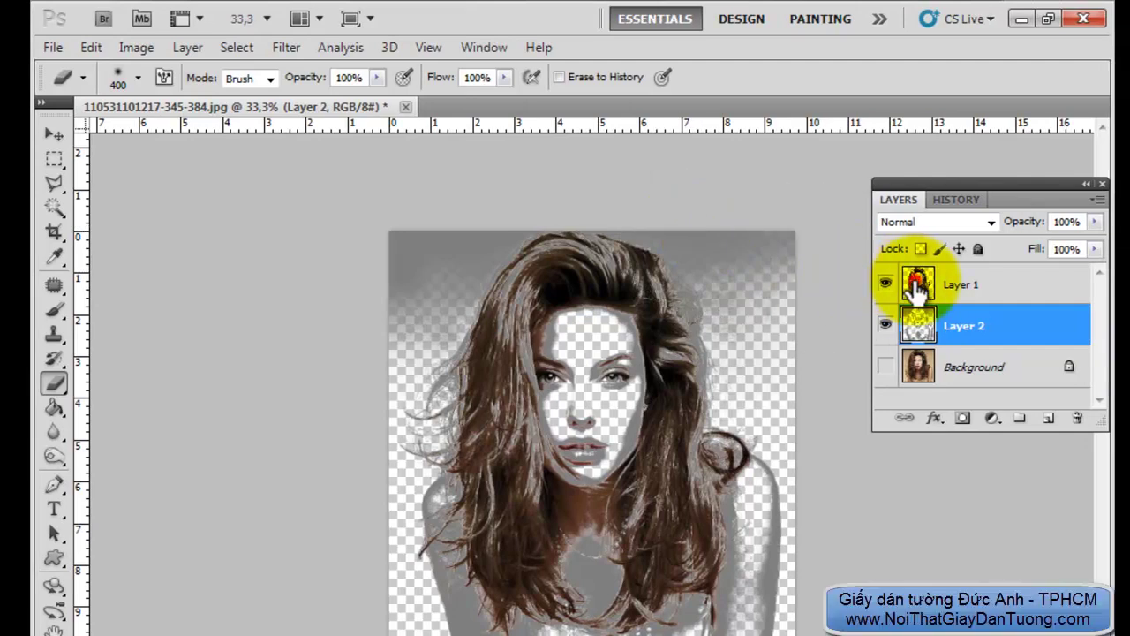
pyautogui.click(910, 287)
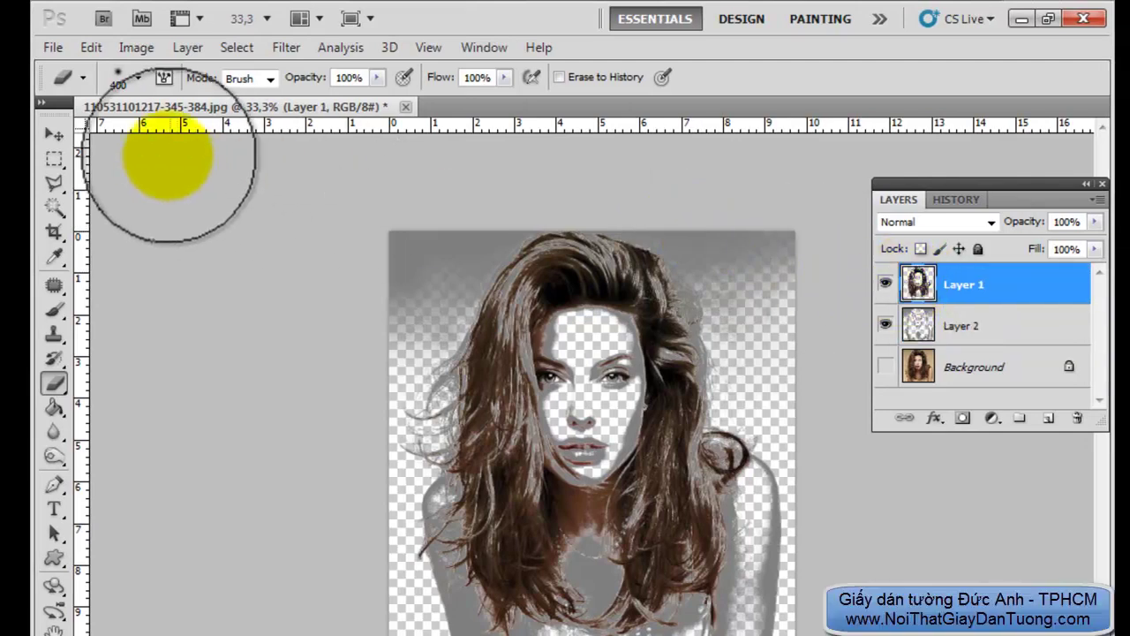
pyautogui.click(92, 48)
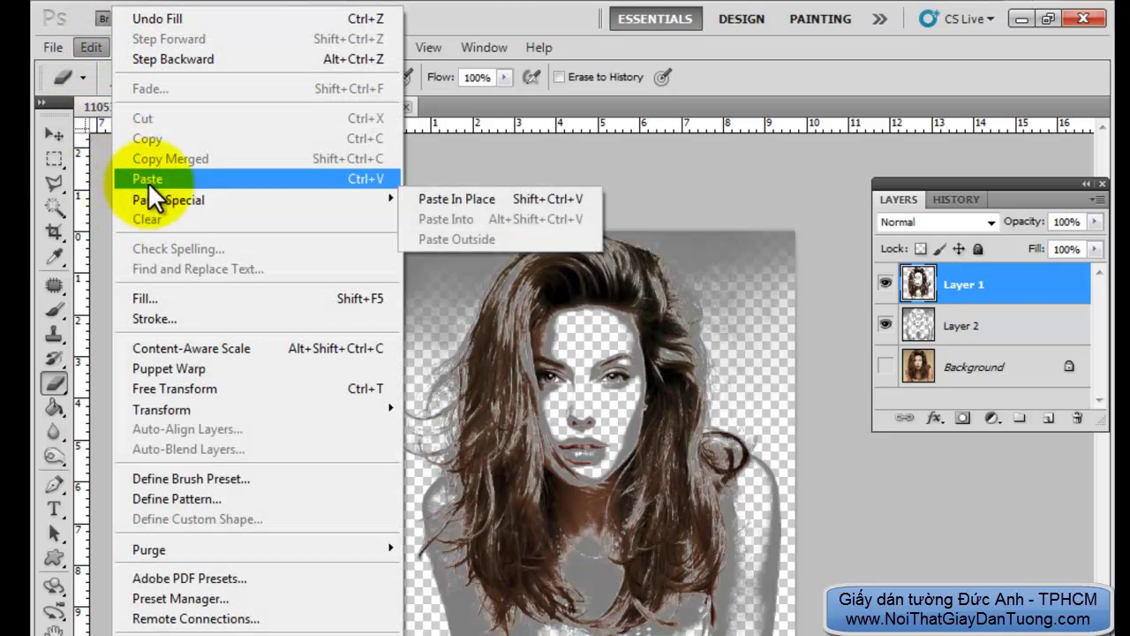
pyautogui.click(163, 298)
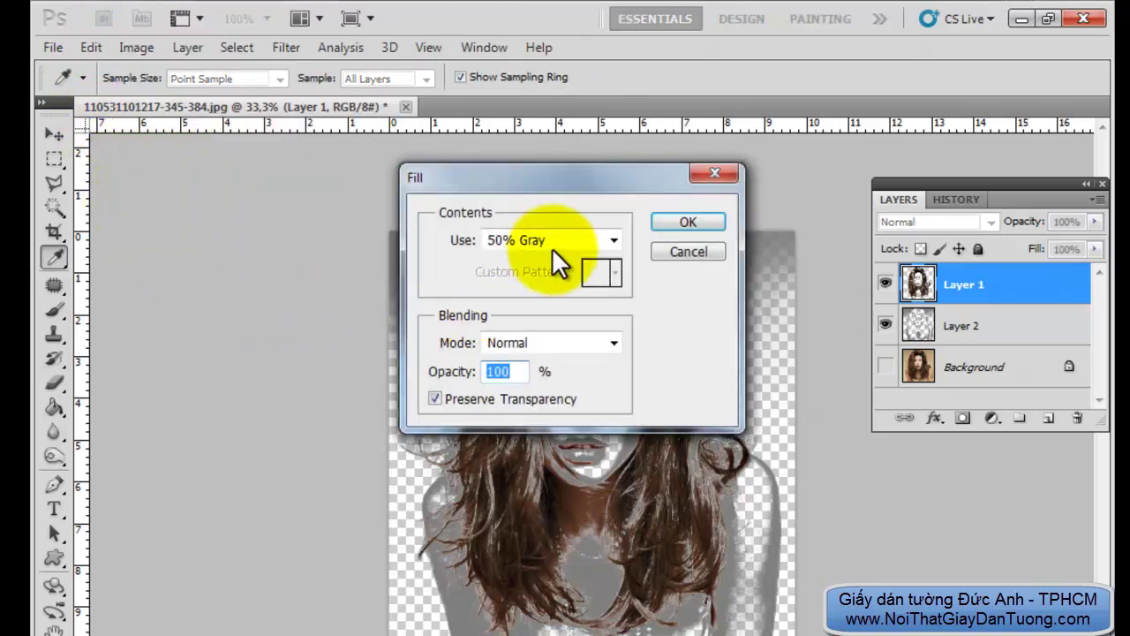
pyautogui.click(612, 241)
pyautogui.click(507, 390)
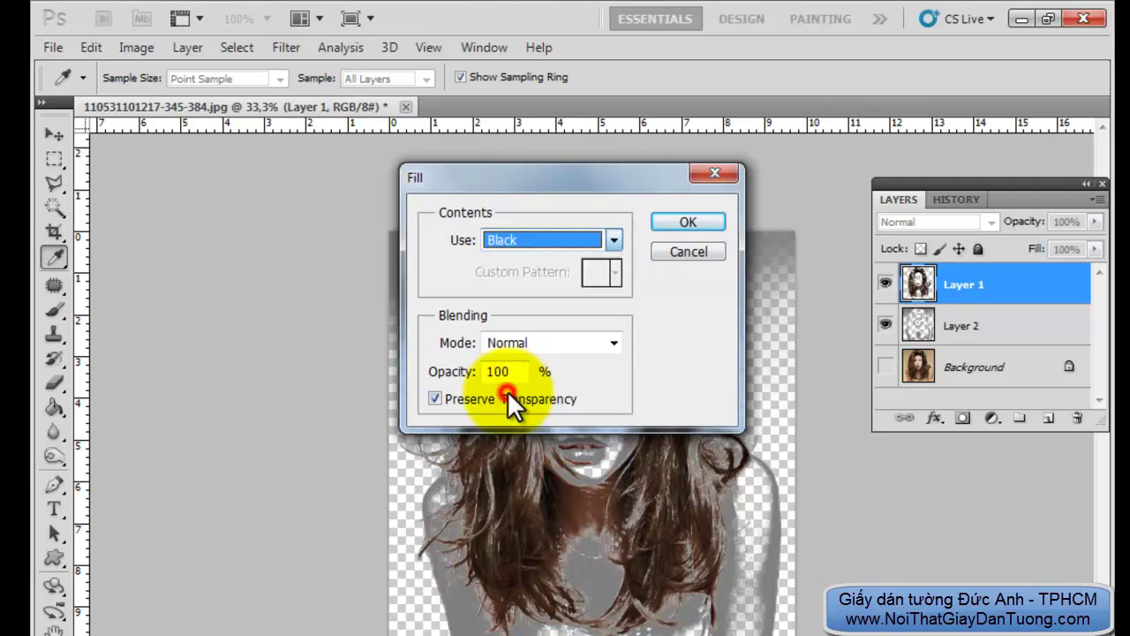
pyautogui.click(666, 223)
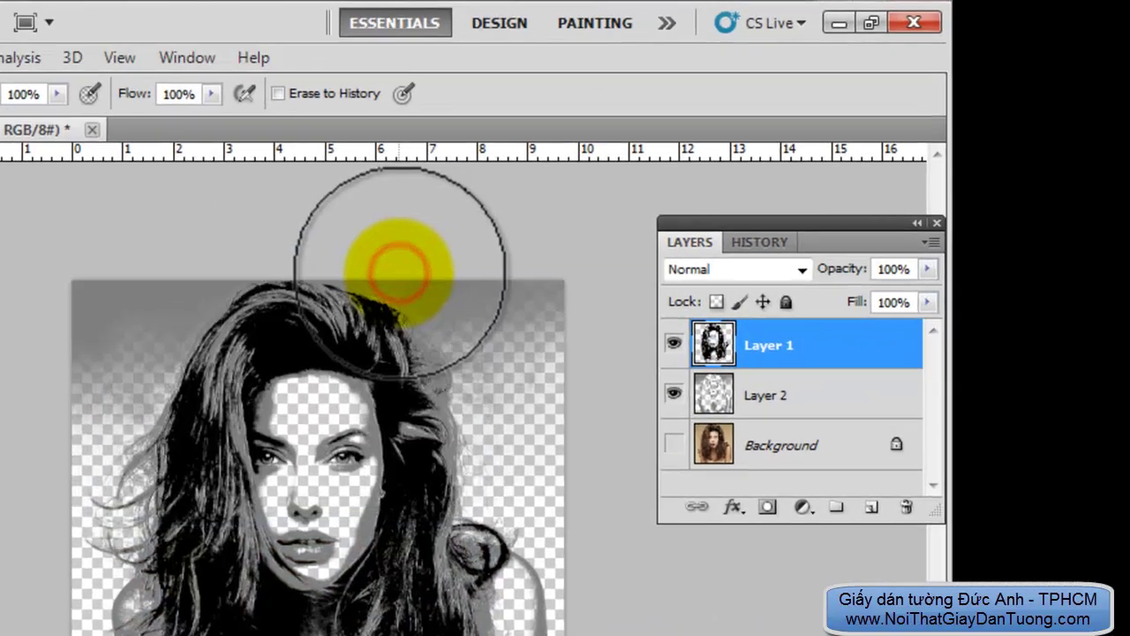
# Step: Merge Layer 1 and Layer 2 into one portrait layer and add an empty layer above it
pyautogui.keyDown('shift'); pyautogui.click(707, 419); pyautogui.keyUp('shift')
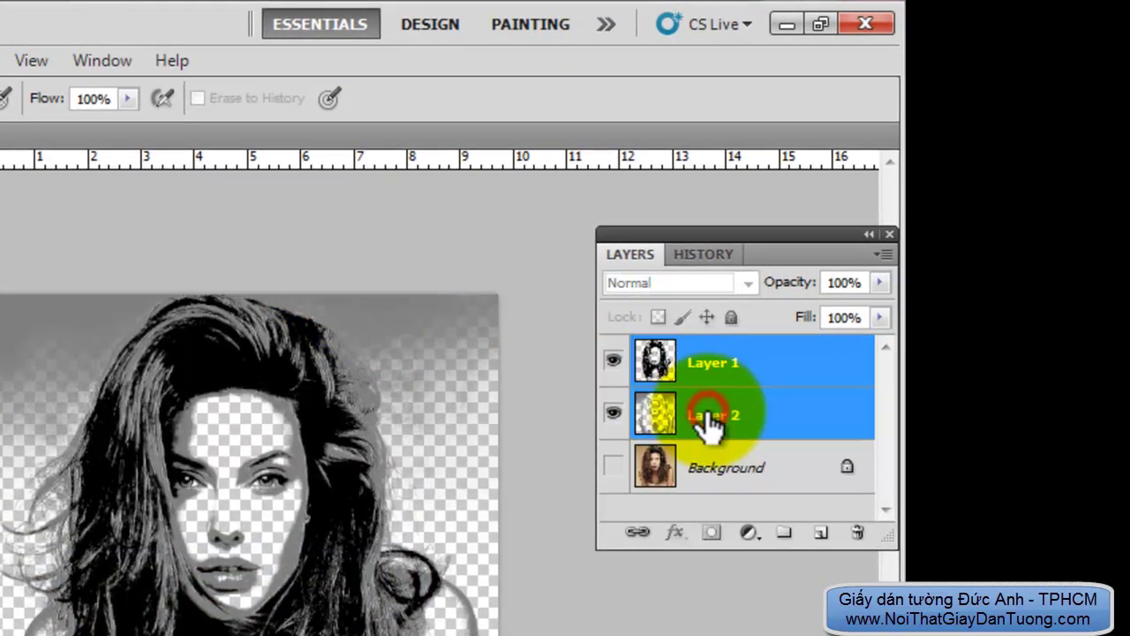
pyautogui.rightClick(713, 371)
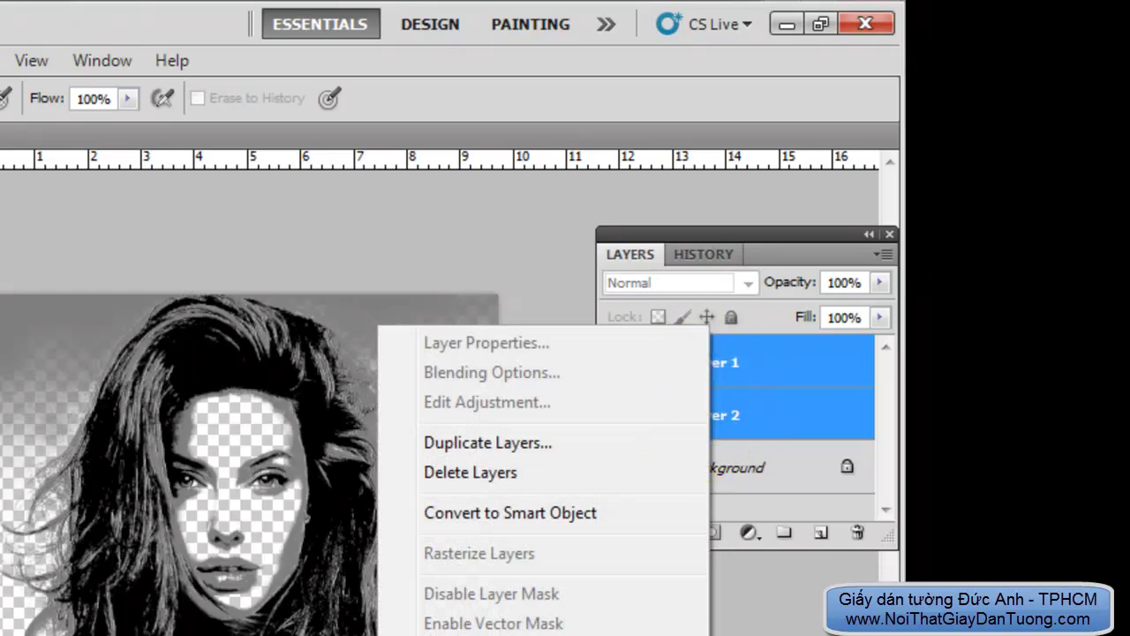
pyautogui.hotkey('ctrl', 'e')
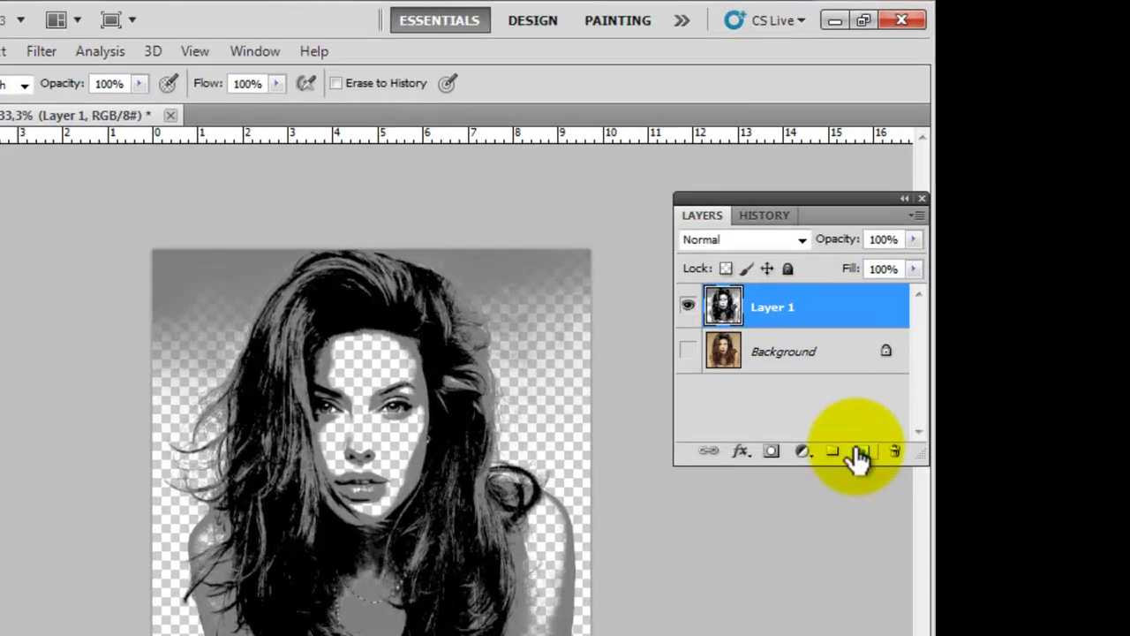
pyautogui.click(940, 327)
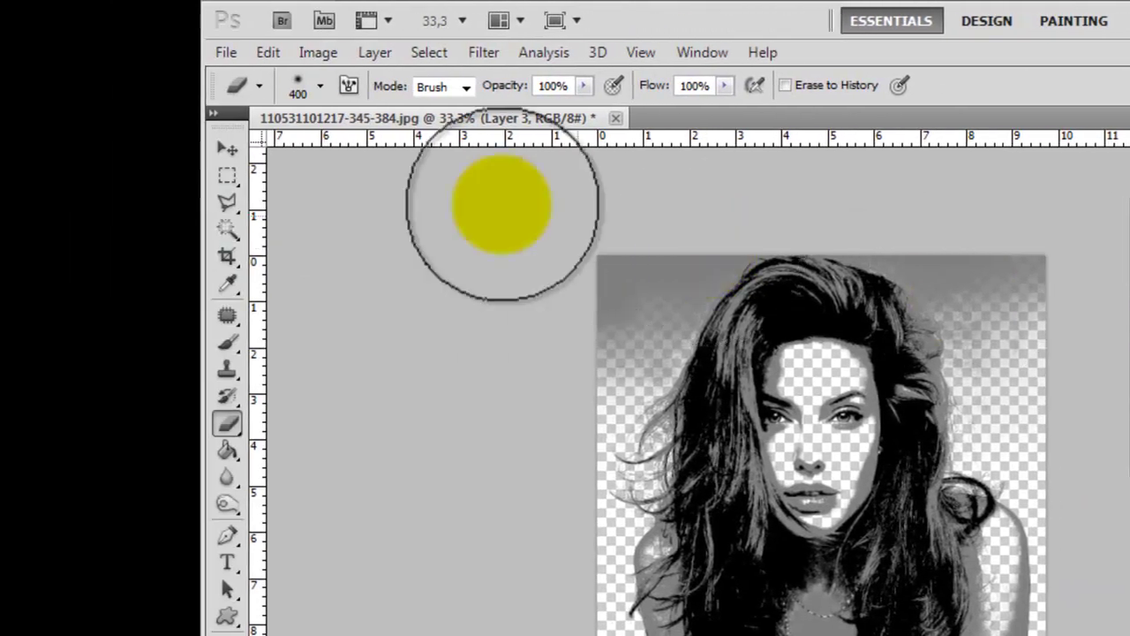
# Step: Create a new blank white document, 1149×1191 px at 300 pixels/inch
pyautogui.click(222, 52)
pyautogui.click(248, 79)
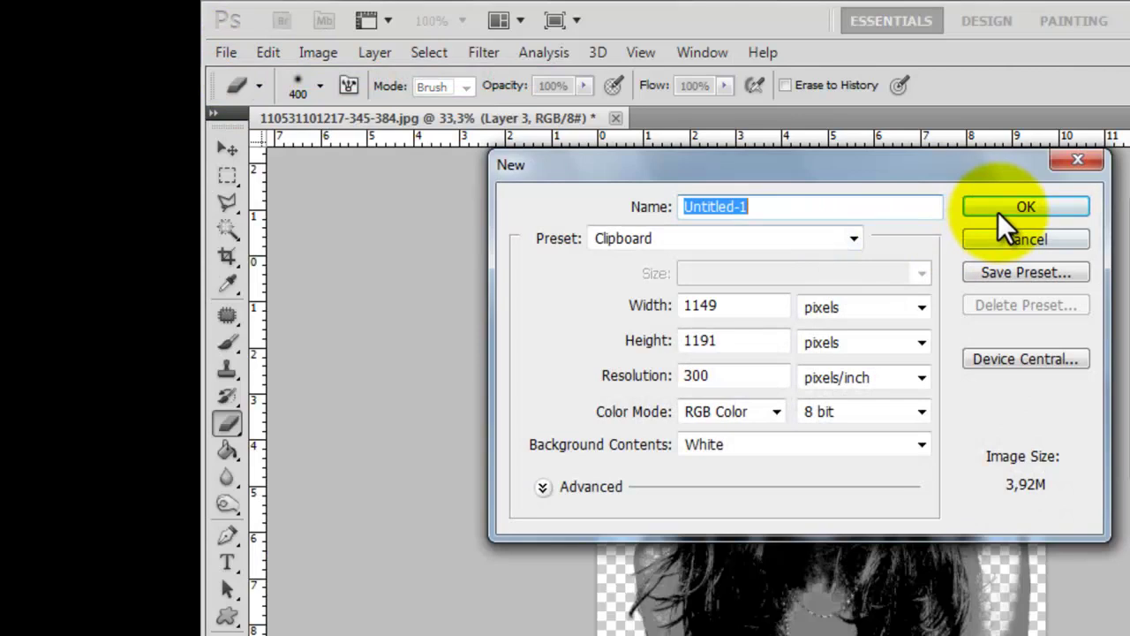
pyautogui.click(998, 209)
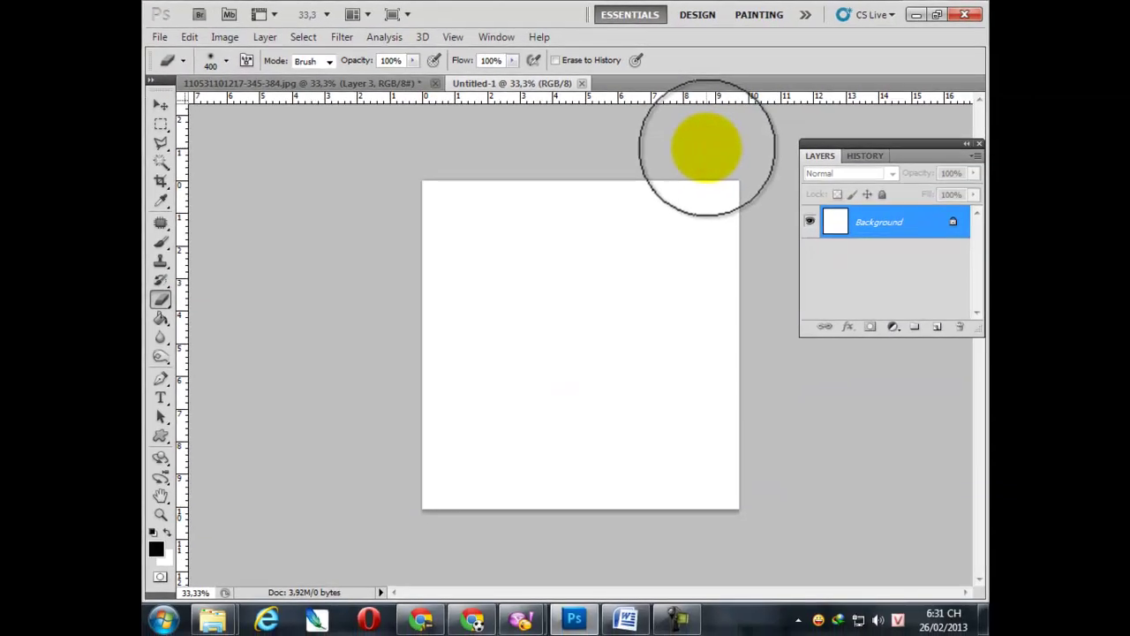
# Step: Copy the selected lyrics text from the Word document
pyautogui.click(634, 618)
pyautogui.rightClick(446, 281)
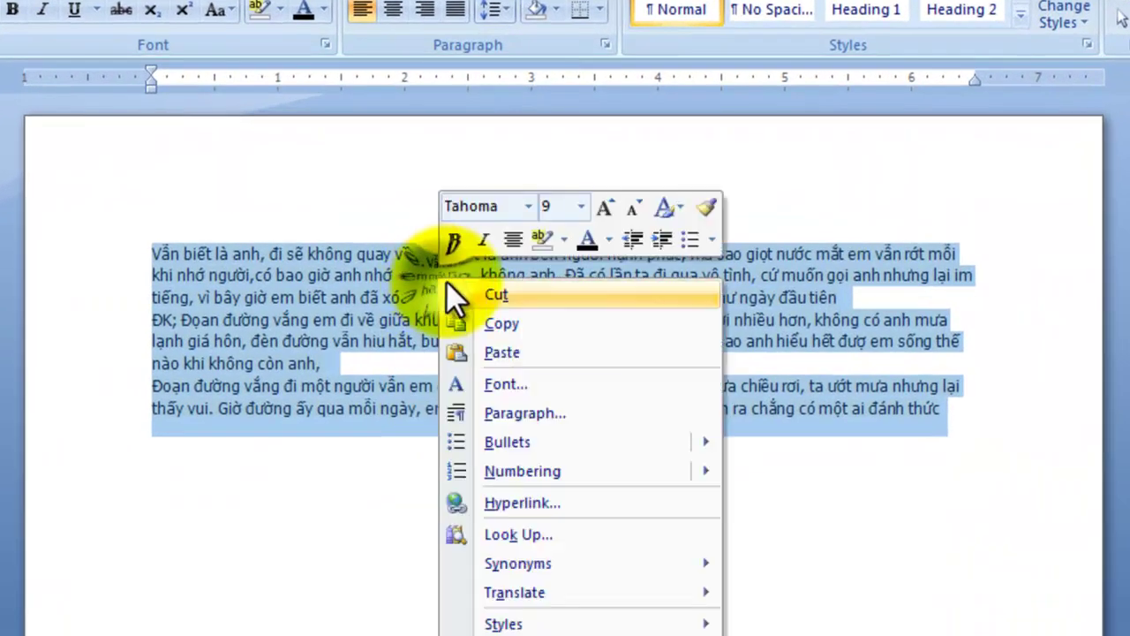
pyautogui.click(510, 321)
pyautogui.click(972, 21)
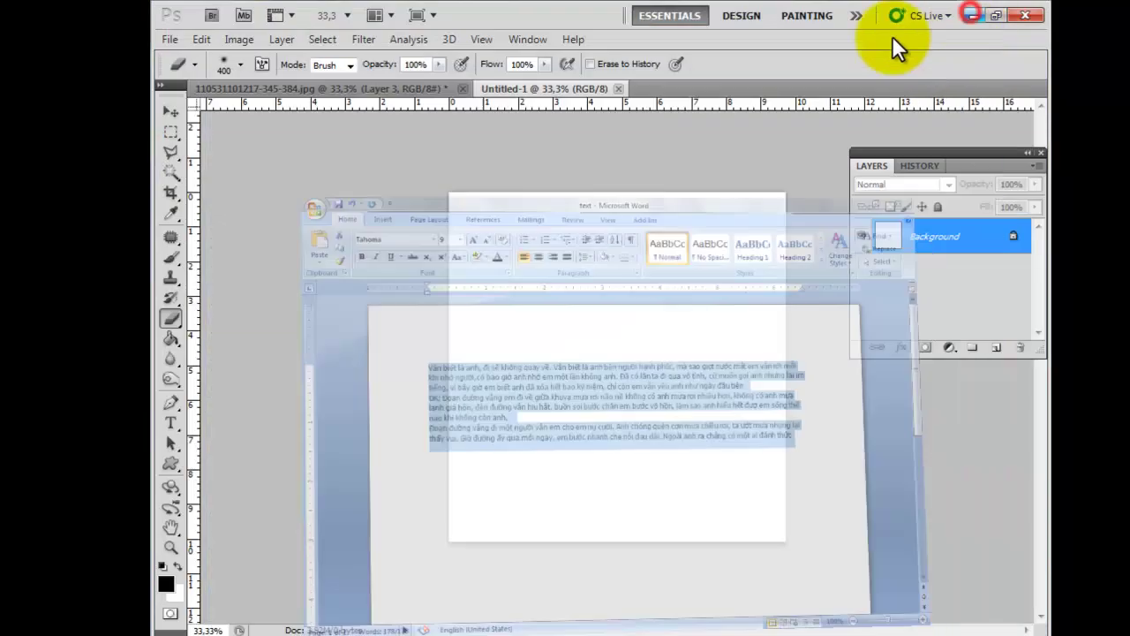
# Step: Draw a text box across the new page and paste the lyrics into it
pyautogui.click(171, 425)
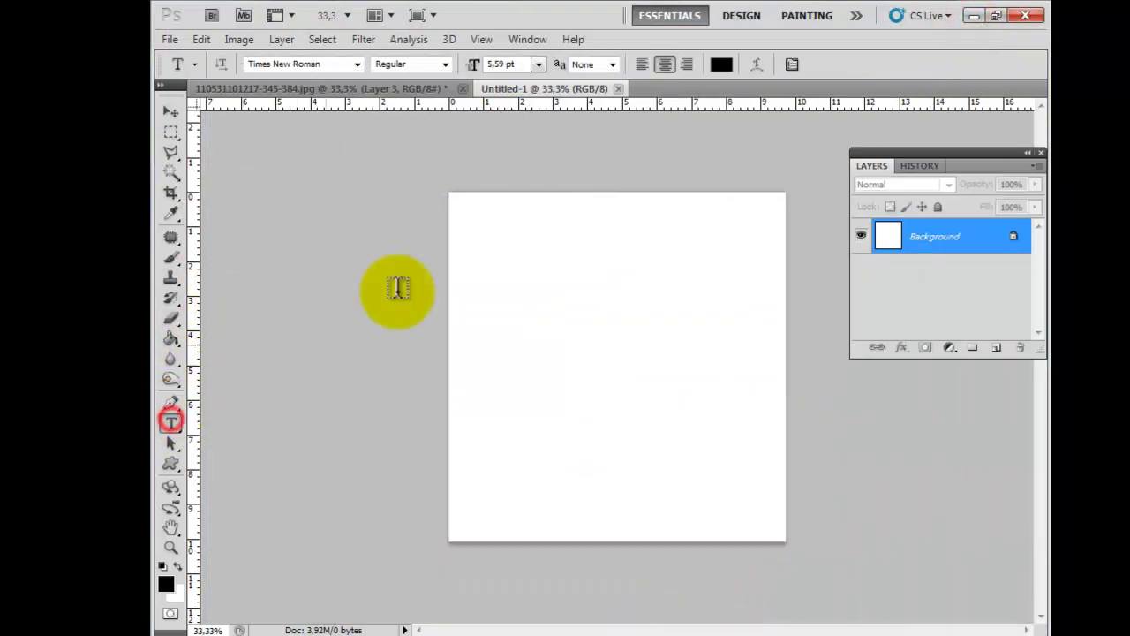
pyautogui.moveTo(458, 206); pyautogui.dragTo(786, 492)
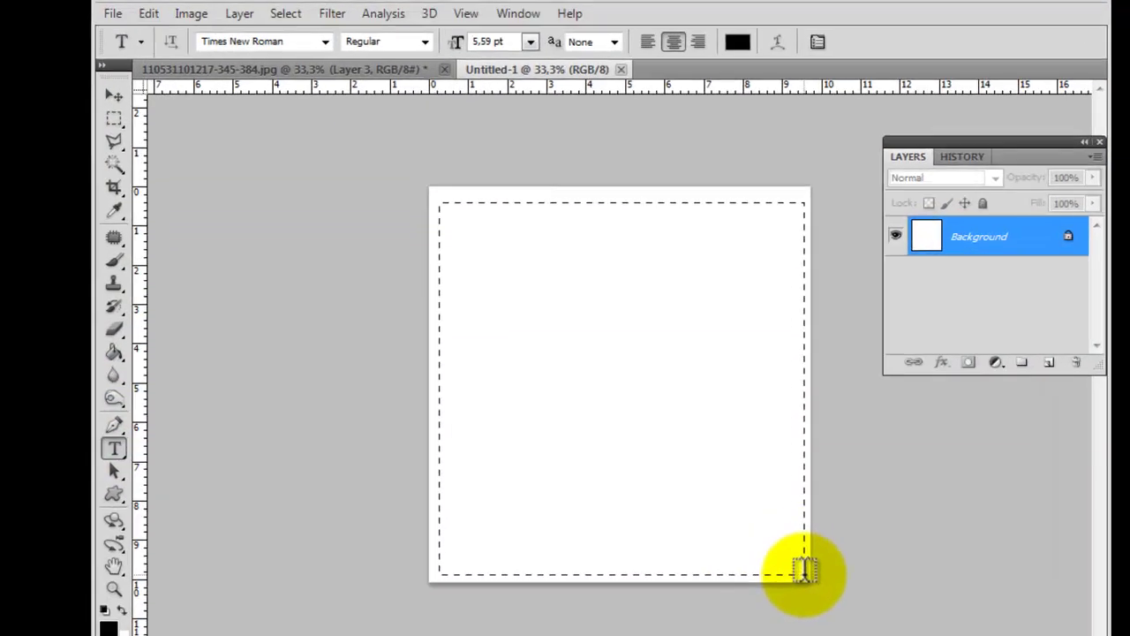
pyautogui.moveTo(781, 529); pyautogui.dragTo(780, 533)
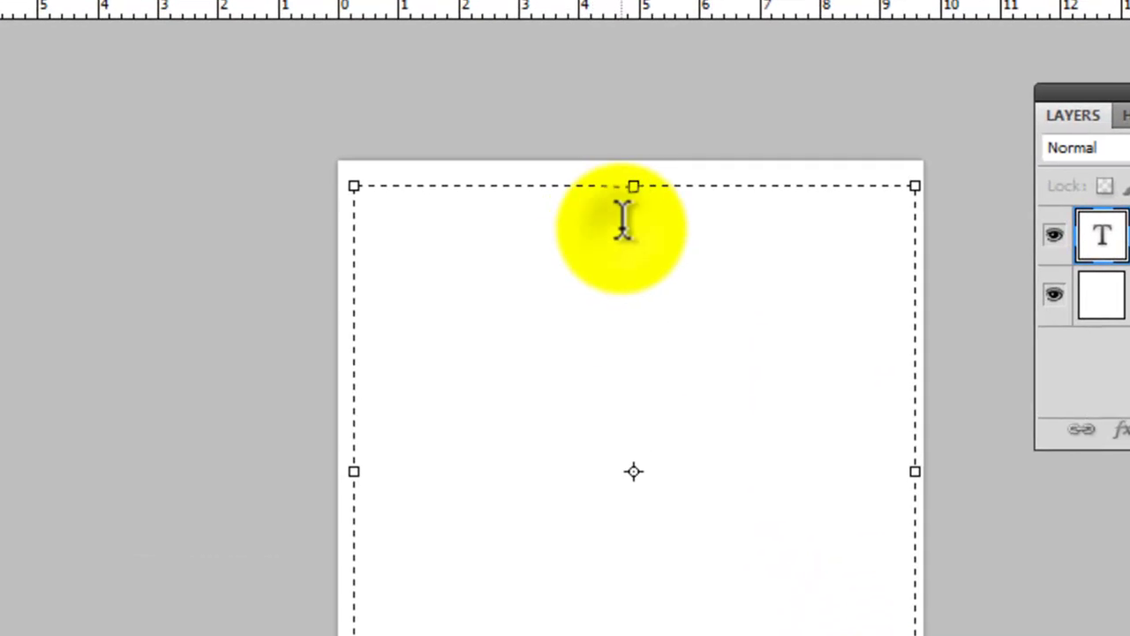
pyautogui.rightClick(615, 228)
pyautogui.click(656, 362)
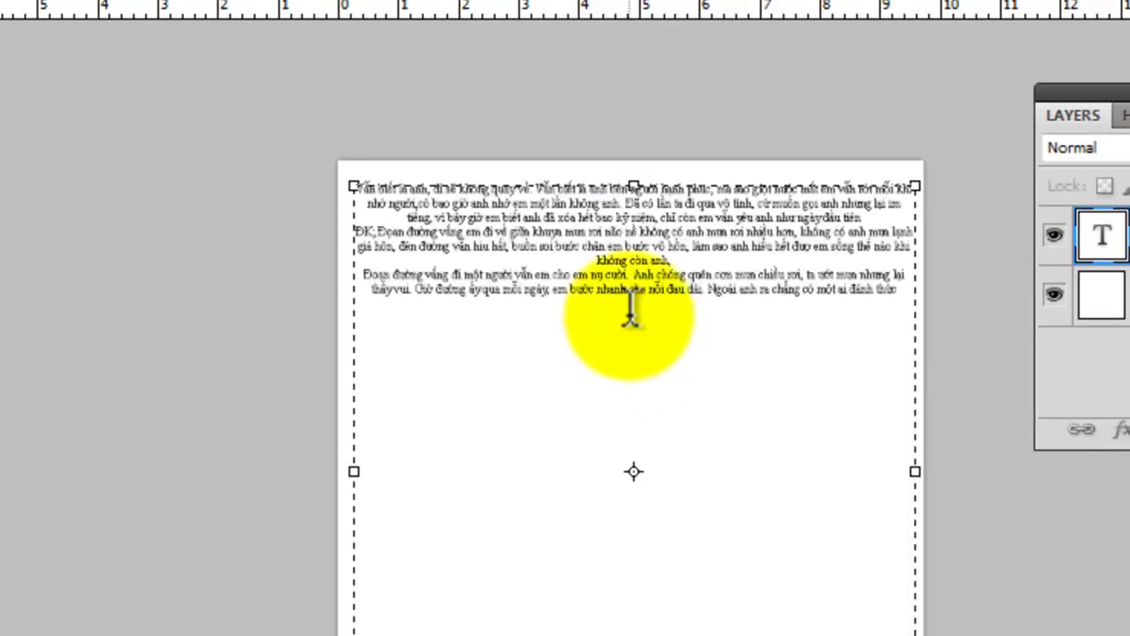
# Step: Paste the lyrics four more times until the page is full, then commit the text
pyautogui.rightClick(629, 316)
pyautogui.click(686, 452)
pyautogui.rightClick(585, 333)
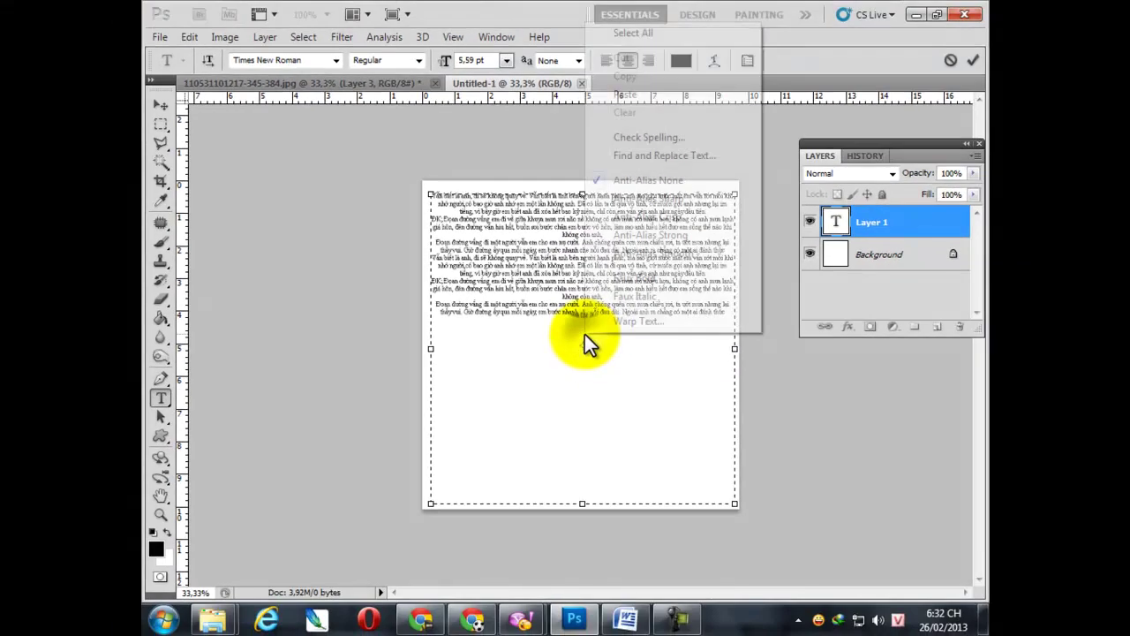
pyautogui.click(640, 95)
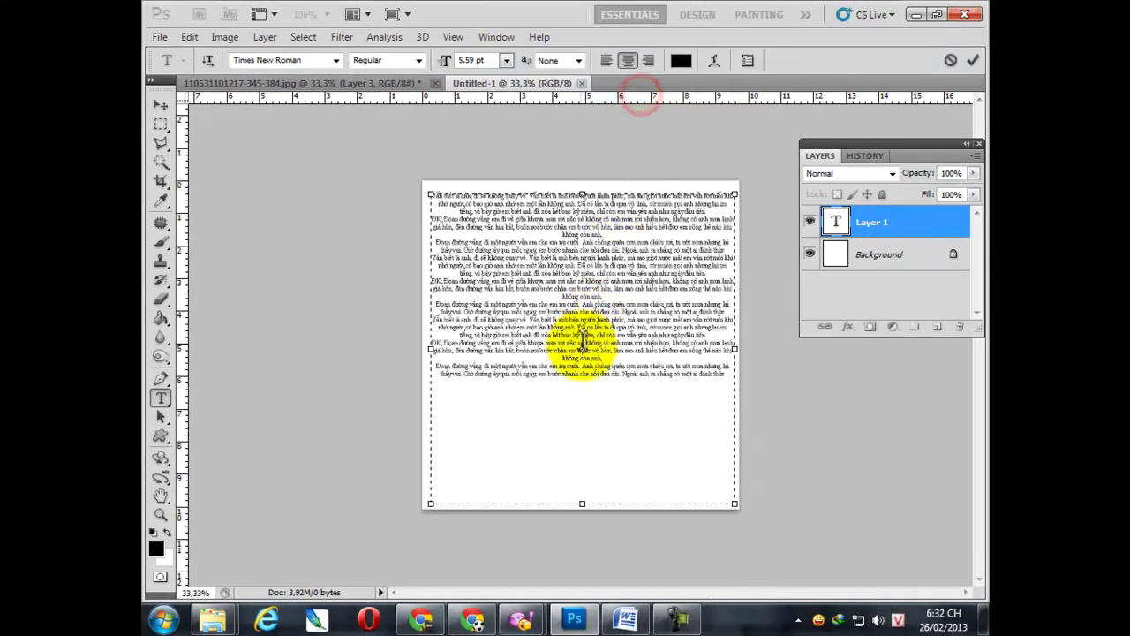
pyautogui.rightClick(587, 384)
pyautogui.click(644, 151)
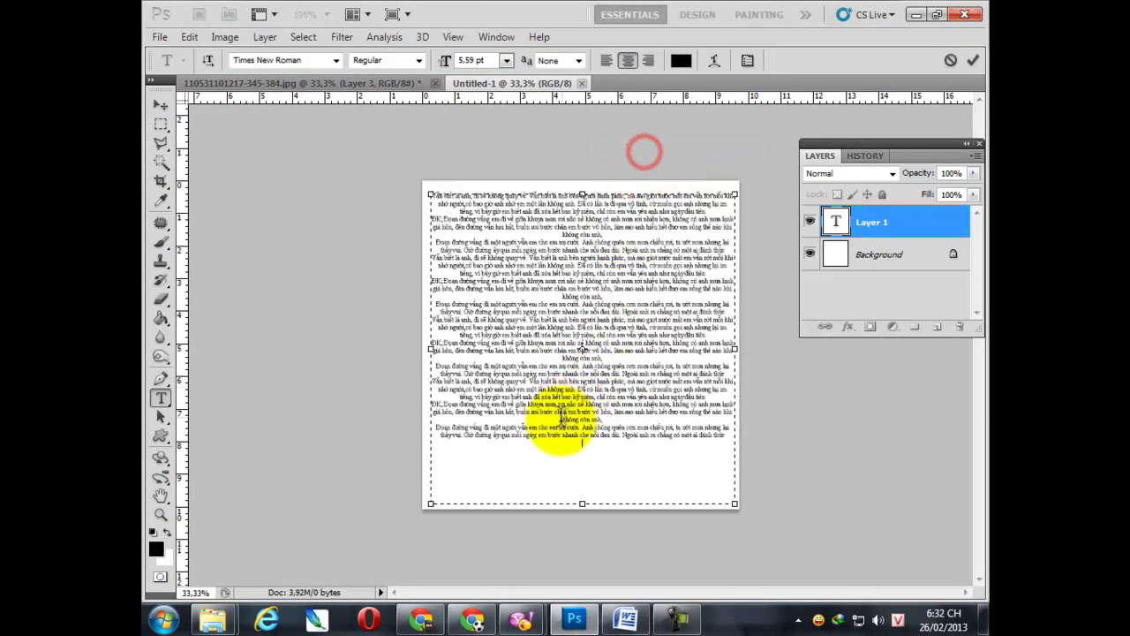
pyautogui.rightClick(584, 343)
pyautogui.click(626, 208)
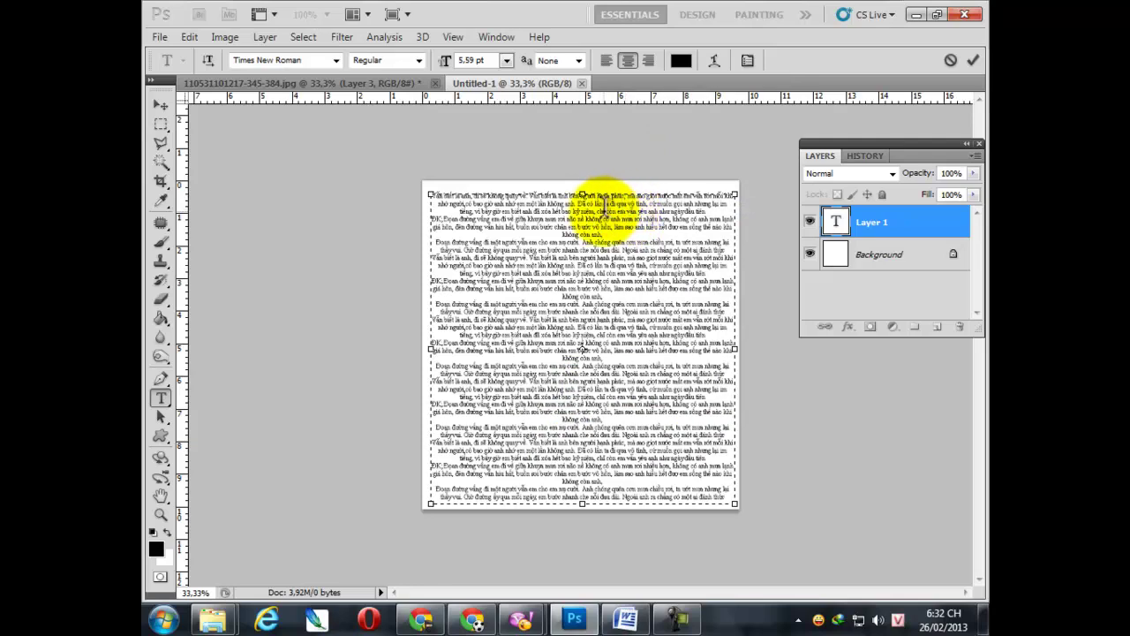
pyautogui.click(158, 102)
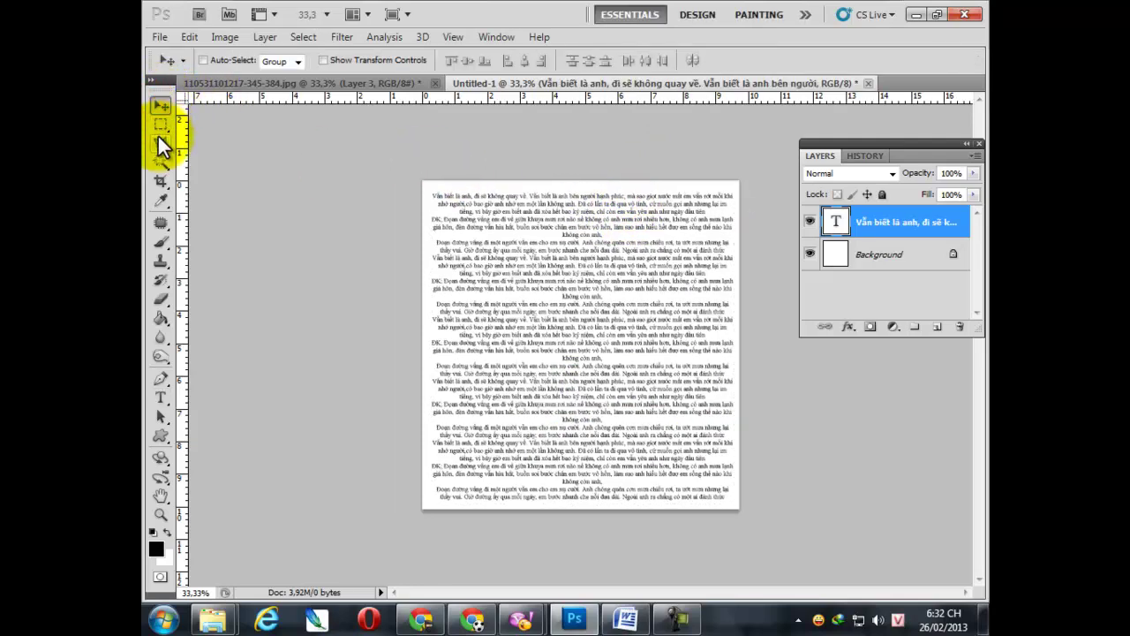
# Step: Marquee-select the whole lyrics page and define it as a brush preset named 'text 10'
pyautogui.moveTo(484, 272); pyautogui.dragTo(656, 466)
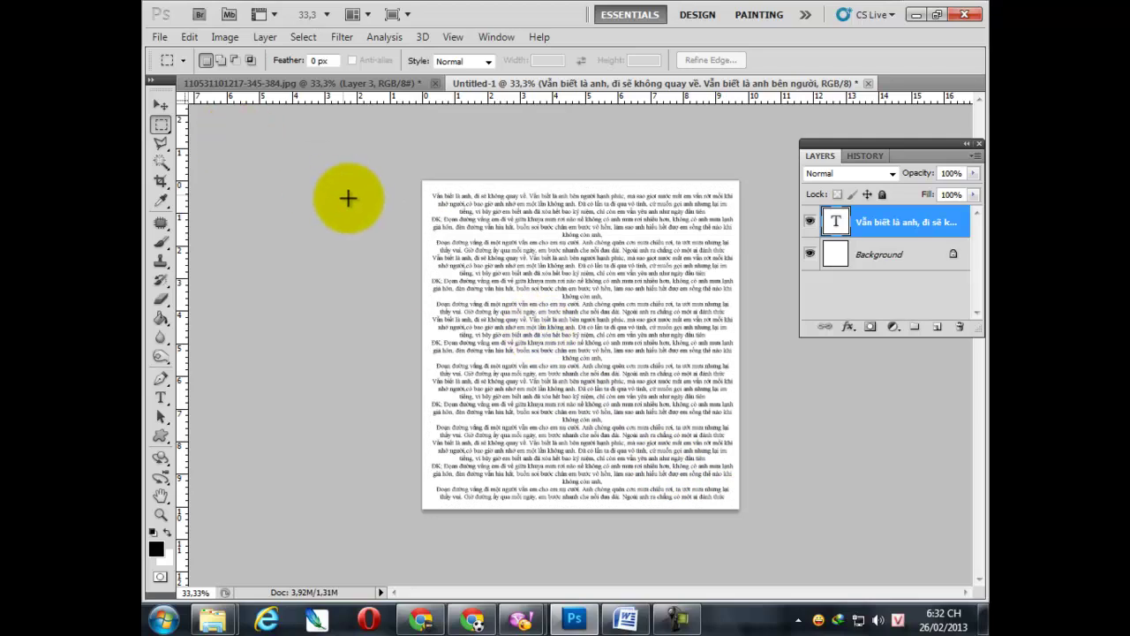
pyautogui.moveTo(430, 187); pyautogui.dragTo(742, 495)
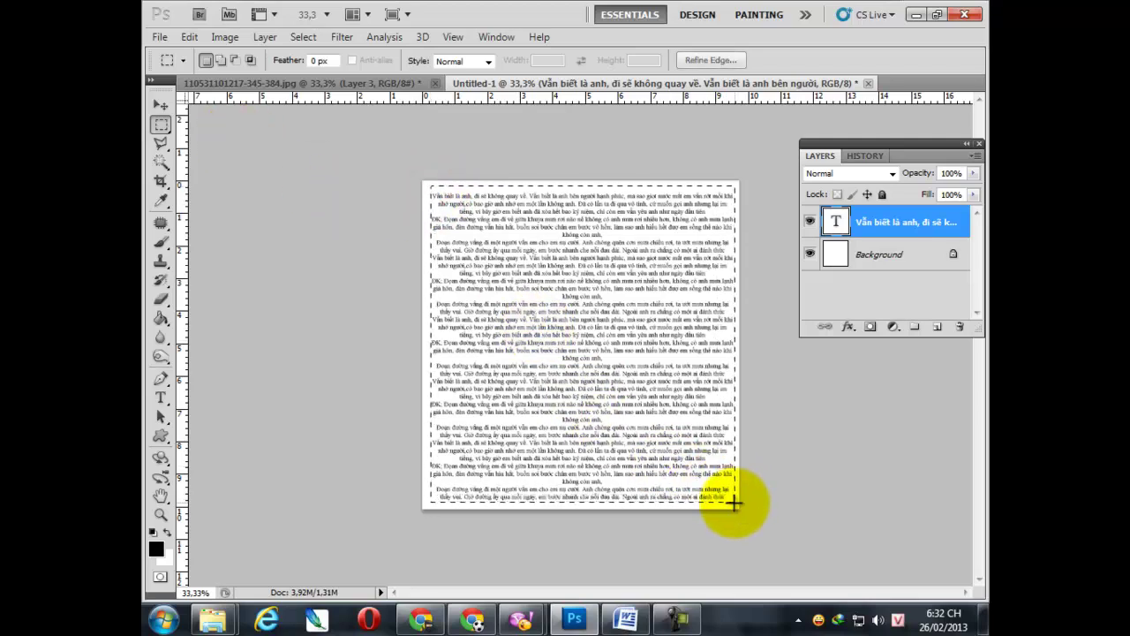
pyautogui.click(187, 36)
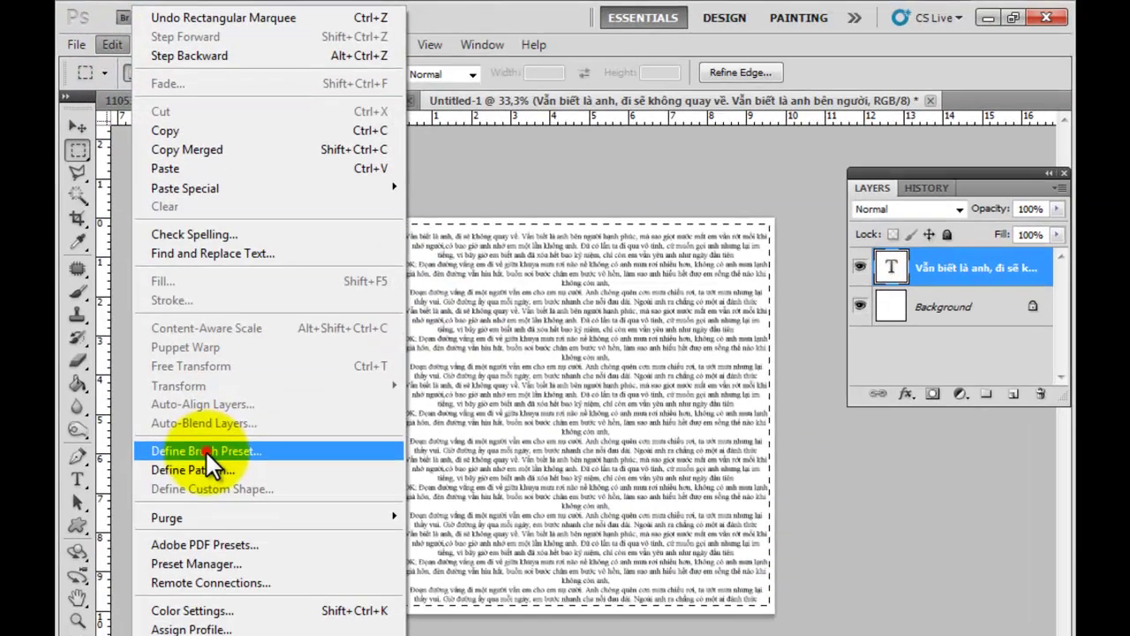
pyautogui.click(267, 374)
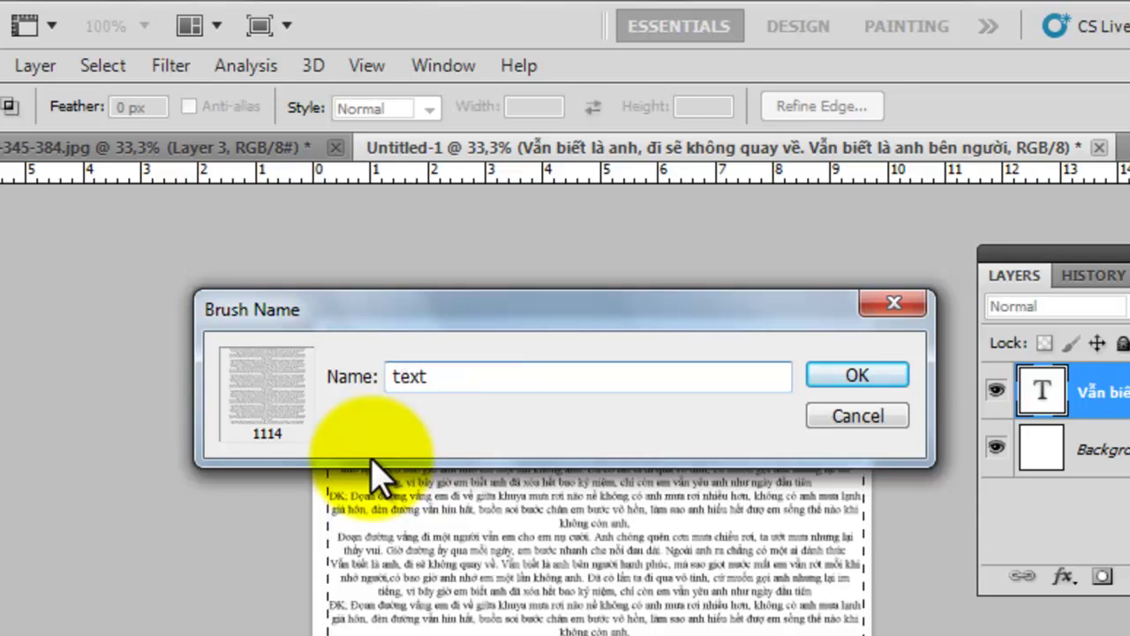
pyautogui.write('text 10')
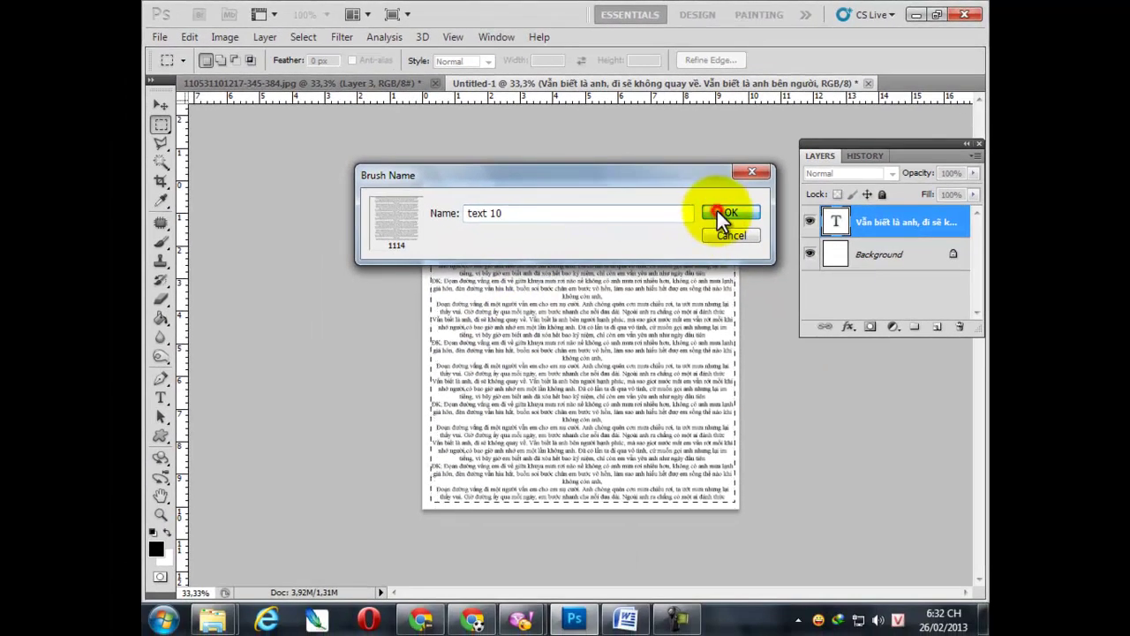
pyautogui.click(721, 214)
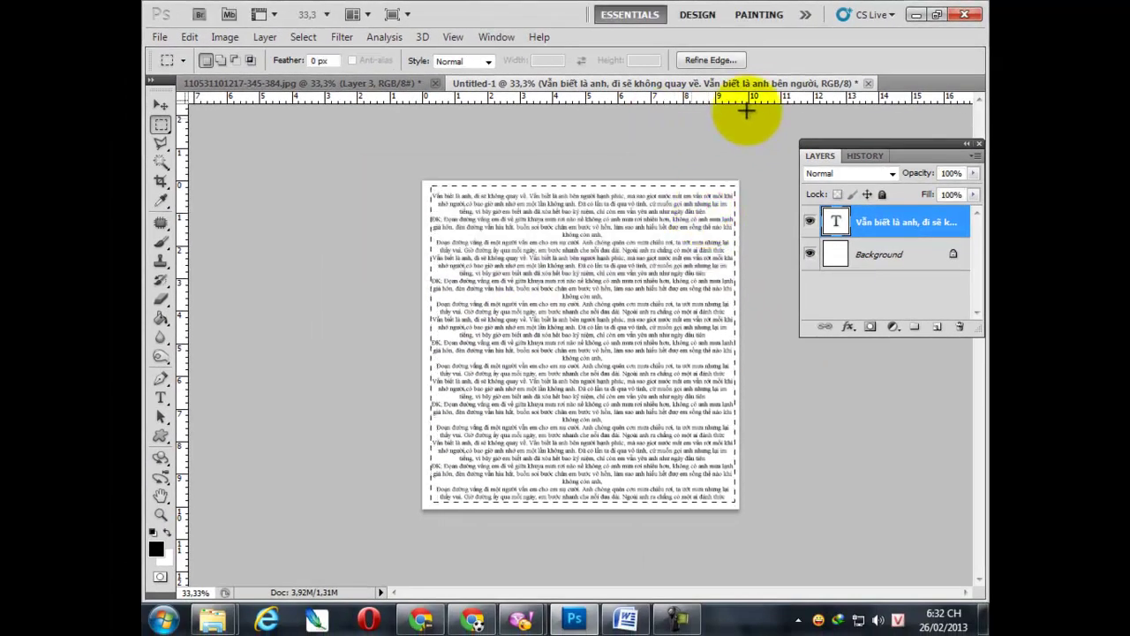
# Step: Close the lyrics document without saving and fill the portrait's Layer 2 with white
pyautogui.click(869, 83)
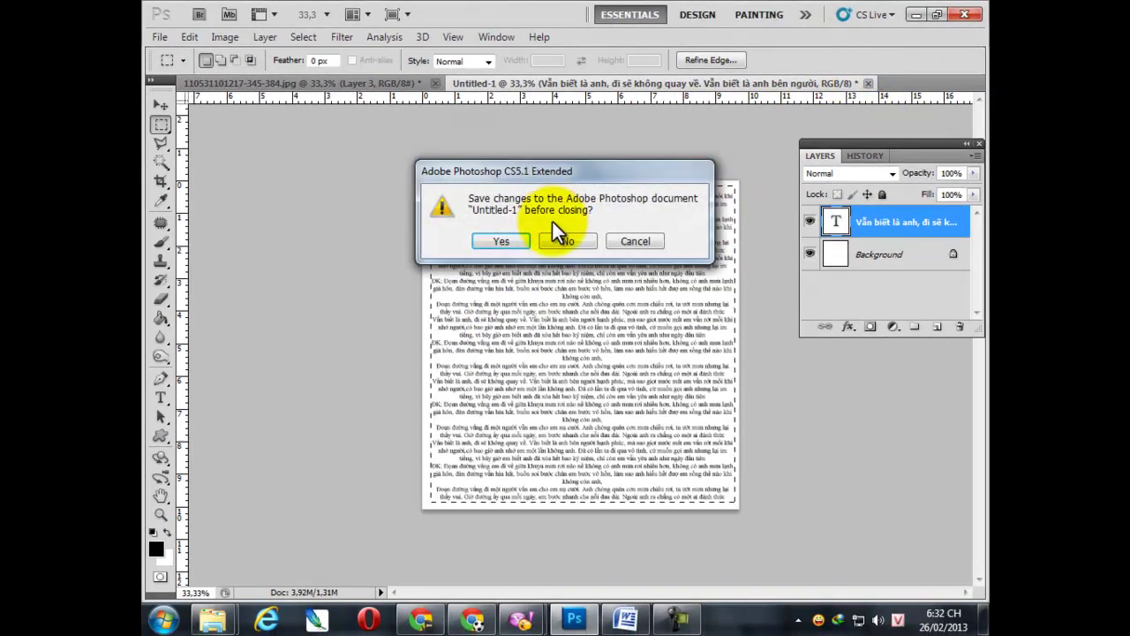
pyautogui.click(563, 238)
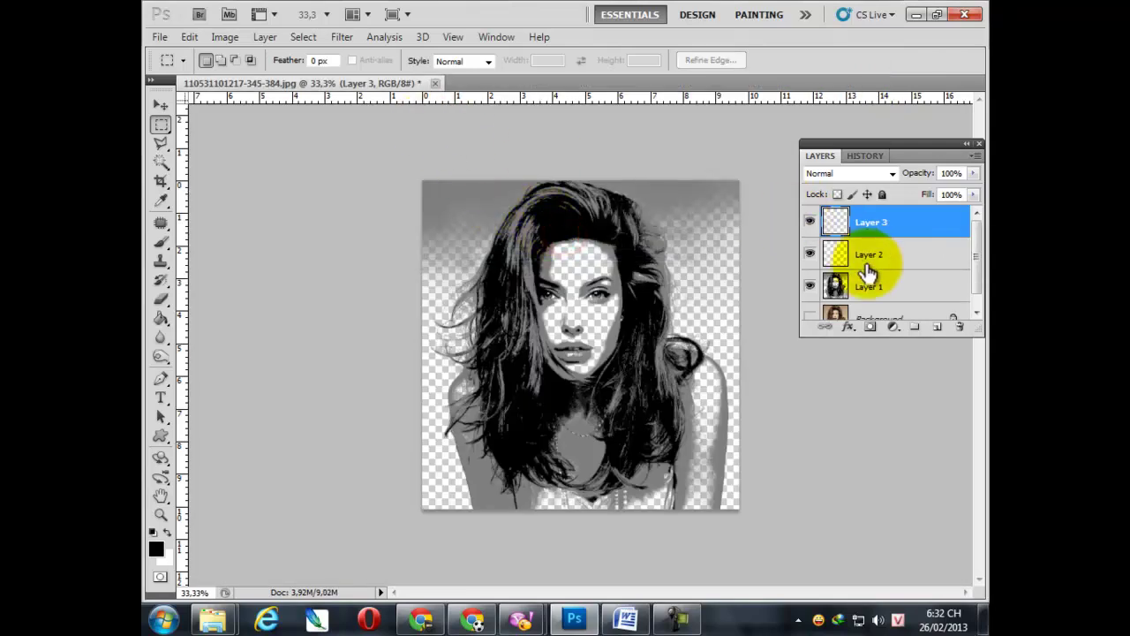
pyautogui.click(839, 255)
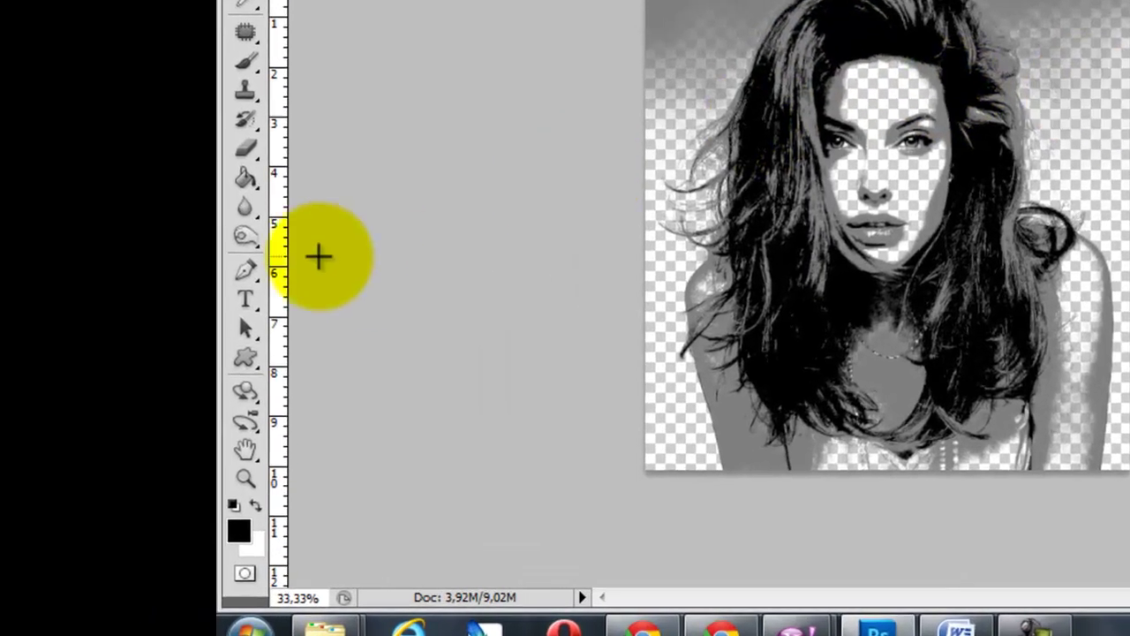
pyautogui.click(245, 178)
pyautogui.click(258, 503)
pyautogui.click(561, 316)
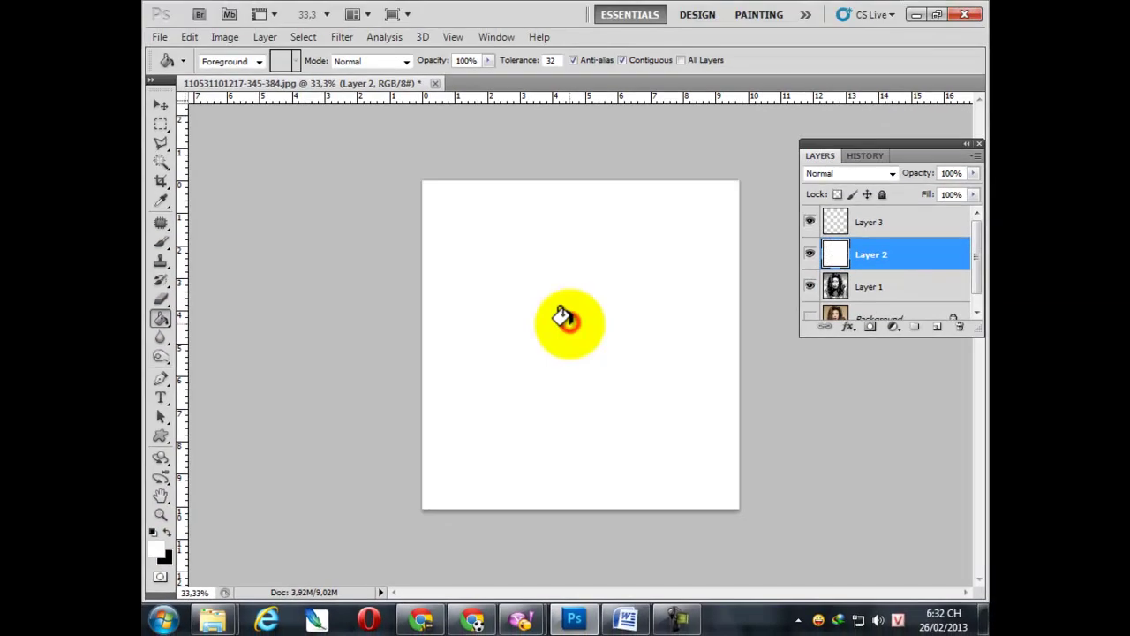
# Step: Reset the foreground to black, select Layer 3 and hide Layer 2, keeping Layer 1 visible
pyautogui.click(166, 530)
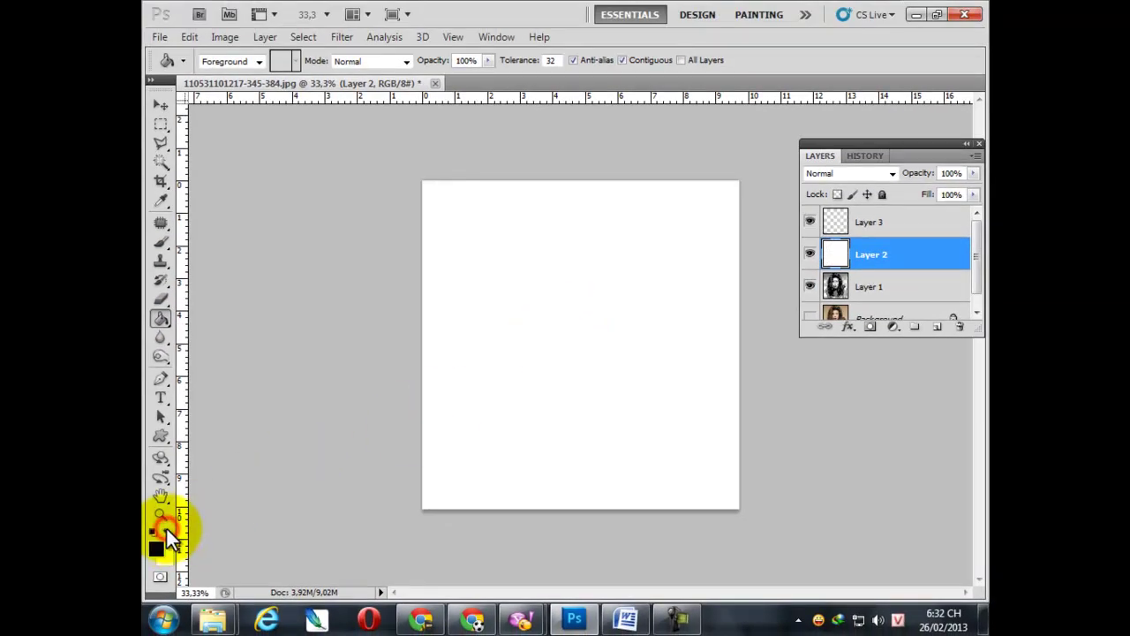
pyautogui.click(842, 232)
pyautogui.click(809, 254)
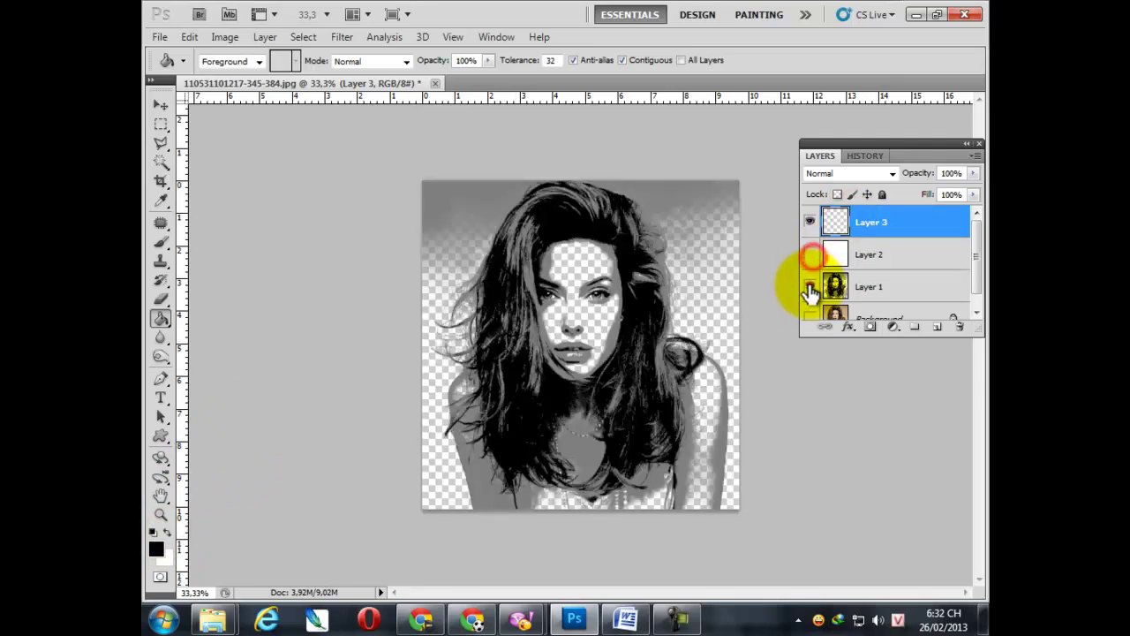
pyautogui.click(809, 286)
pyautogui.click(810, 286)
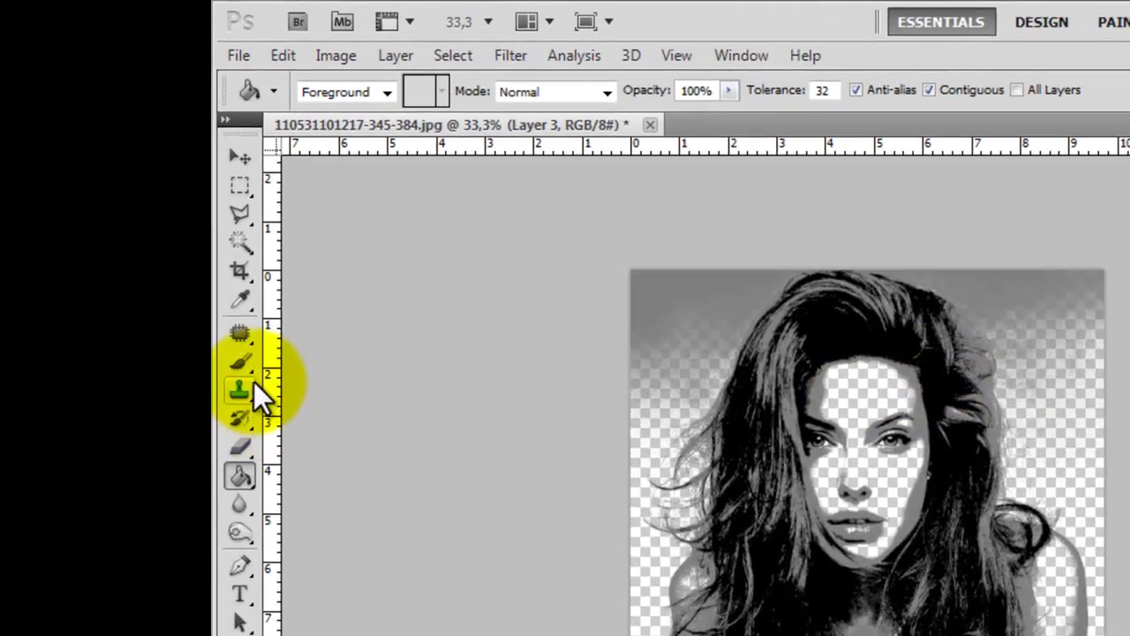
# Step: Stamp the 1114 text brush once on Layer 3 at 1200 px and 100% opacity
pyautogui.click(161, 240)
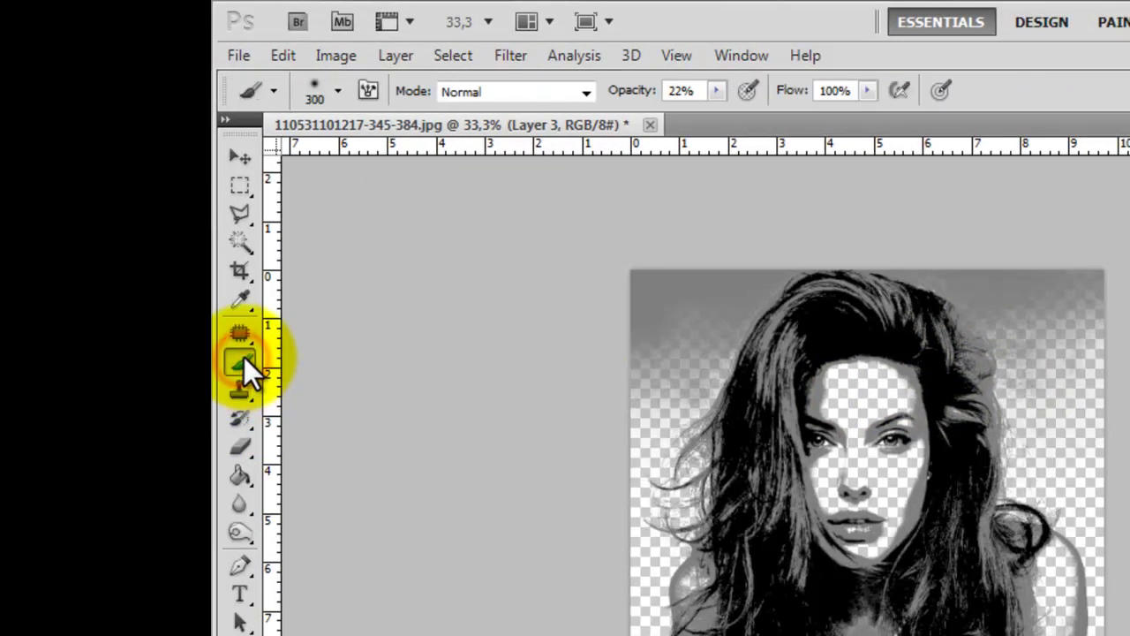
pyautogui.click(338, 92)
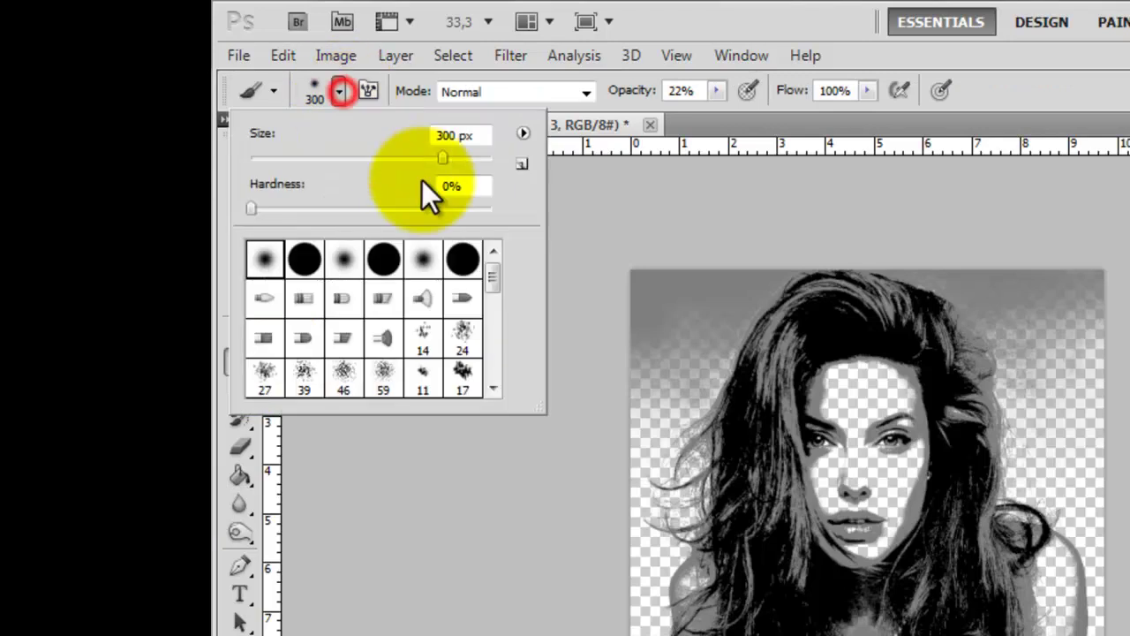
pyautogui.moveTo(496, 278); pyautogui.dragTo(504, 370)
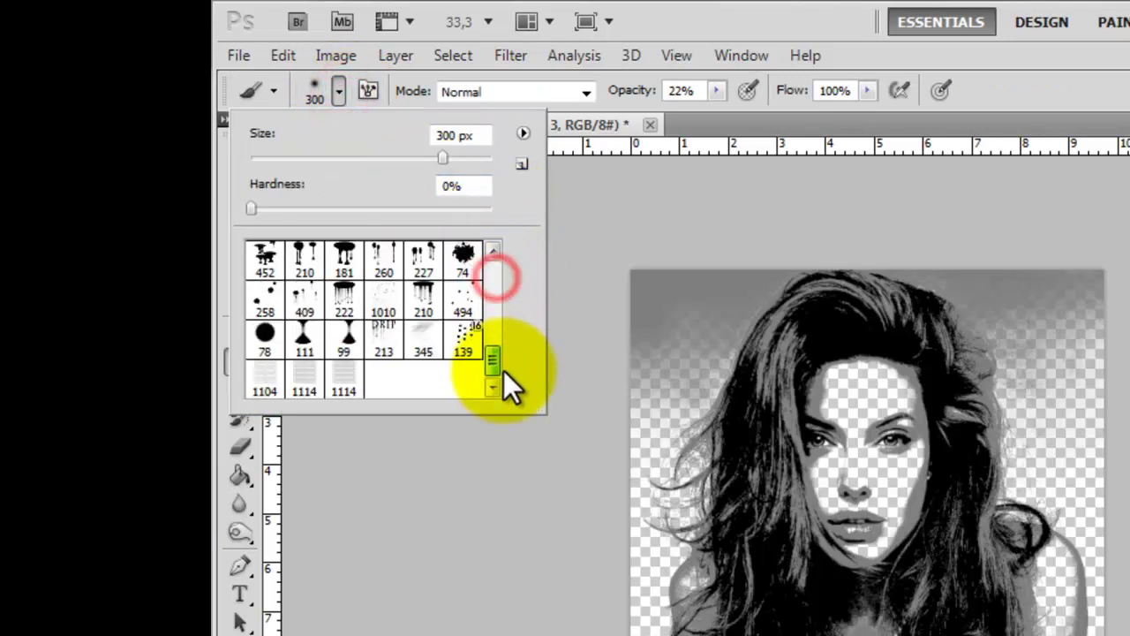
pyautogui.click(344, 389)
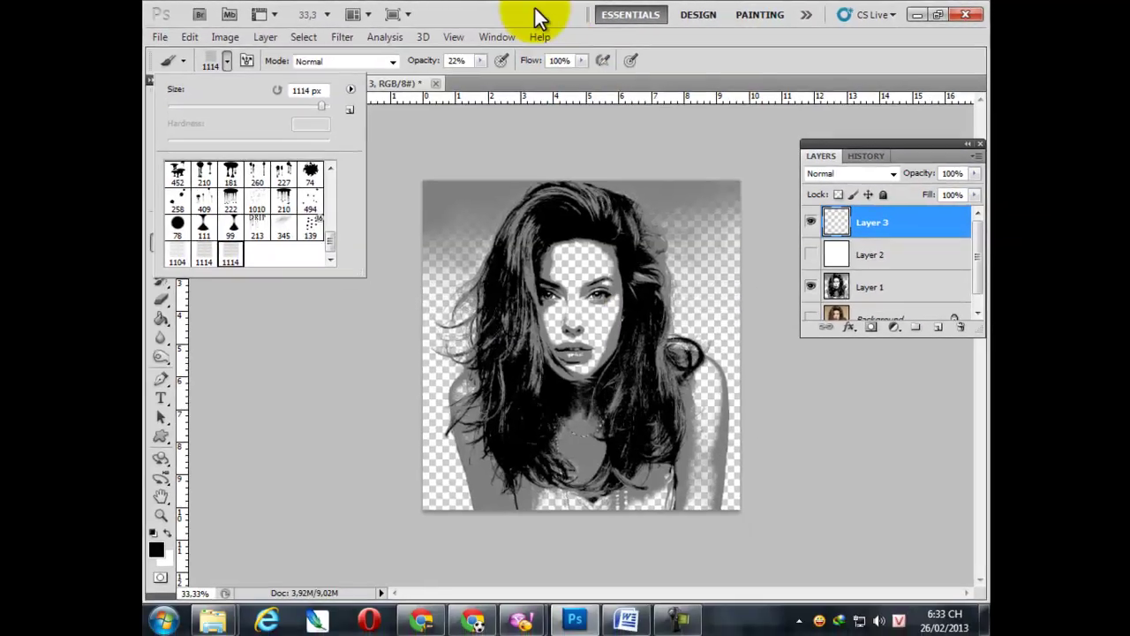
pyautogui.click(583, 305)
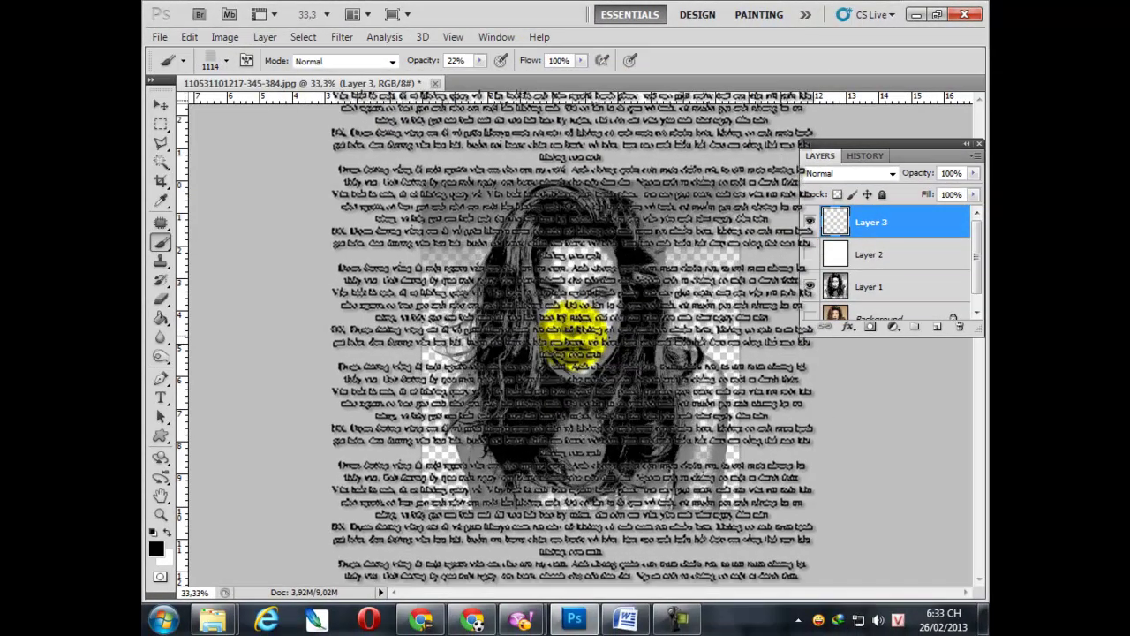
pyautogui.press('0')
pyautogui.press(']')
pyautogui.click(578, 338)
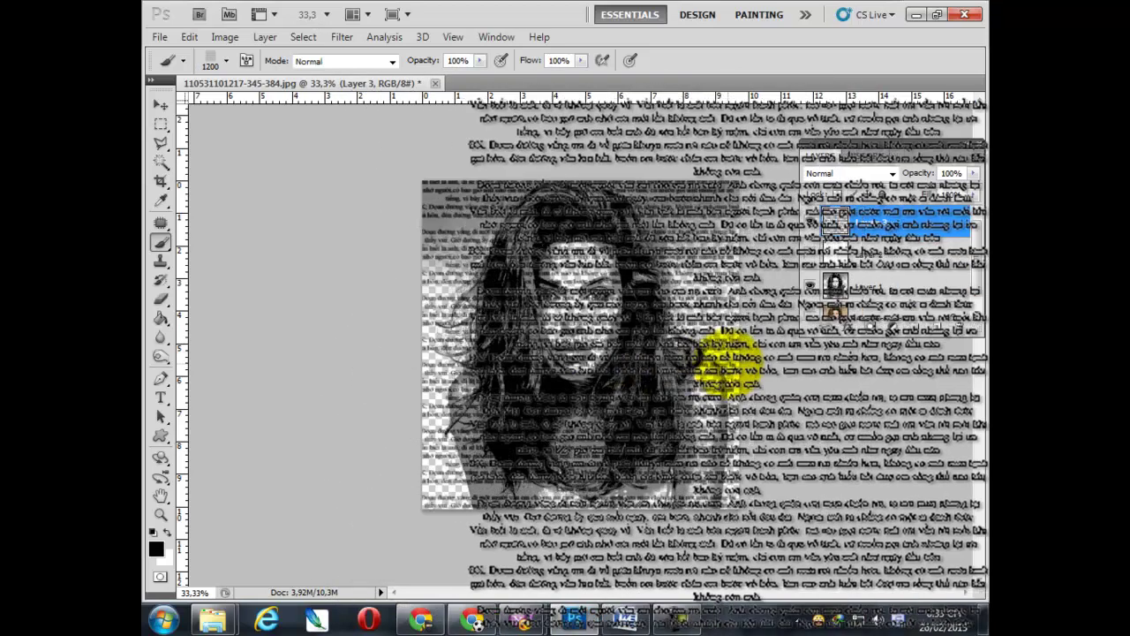
pyautogui.click(809, 255)
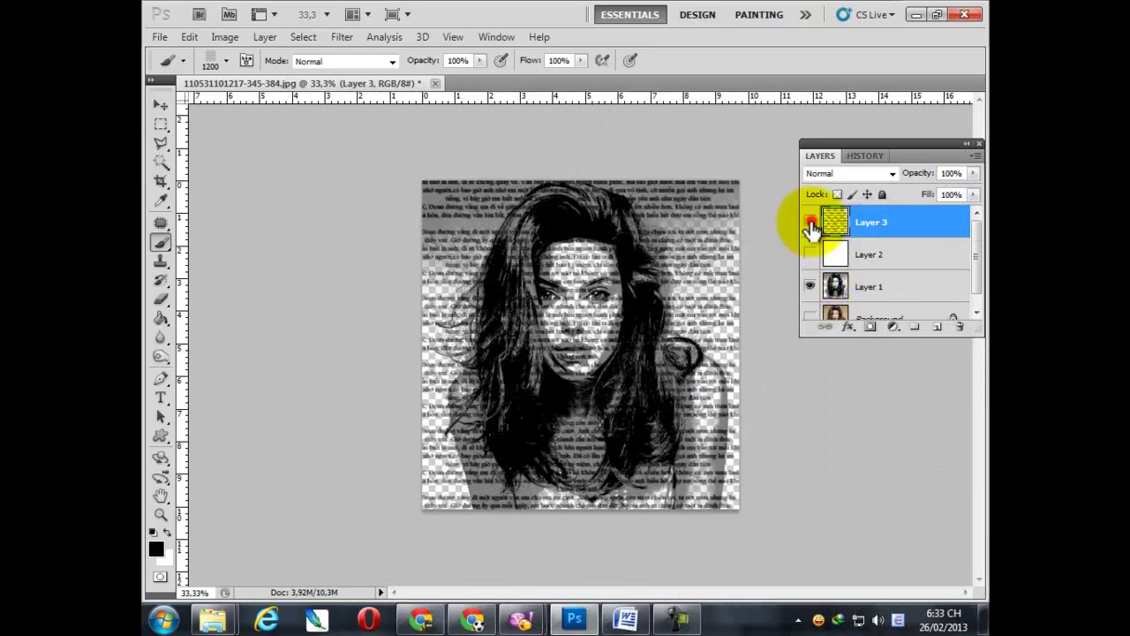
# Step: Hide Layer 3, then select all of Layer 1's portrait, copy it and deselect
pyautogui.click(810, 225)
pyautogui.click(839, 290)
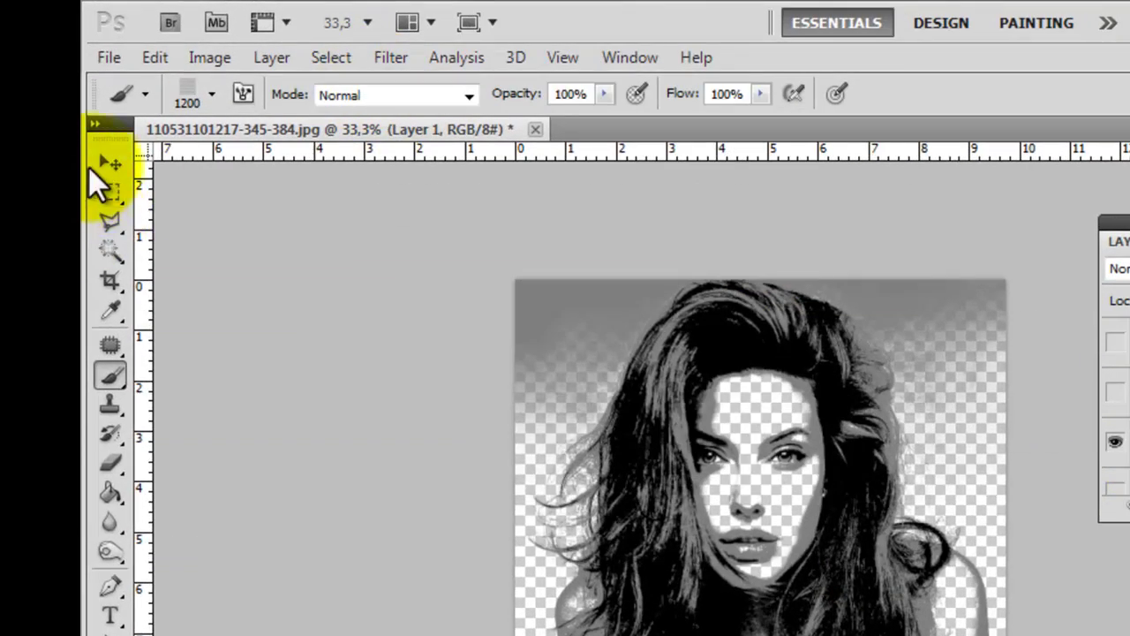
pyautogui.click(101, 162)
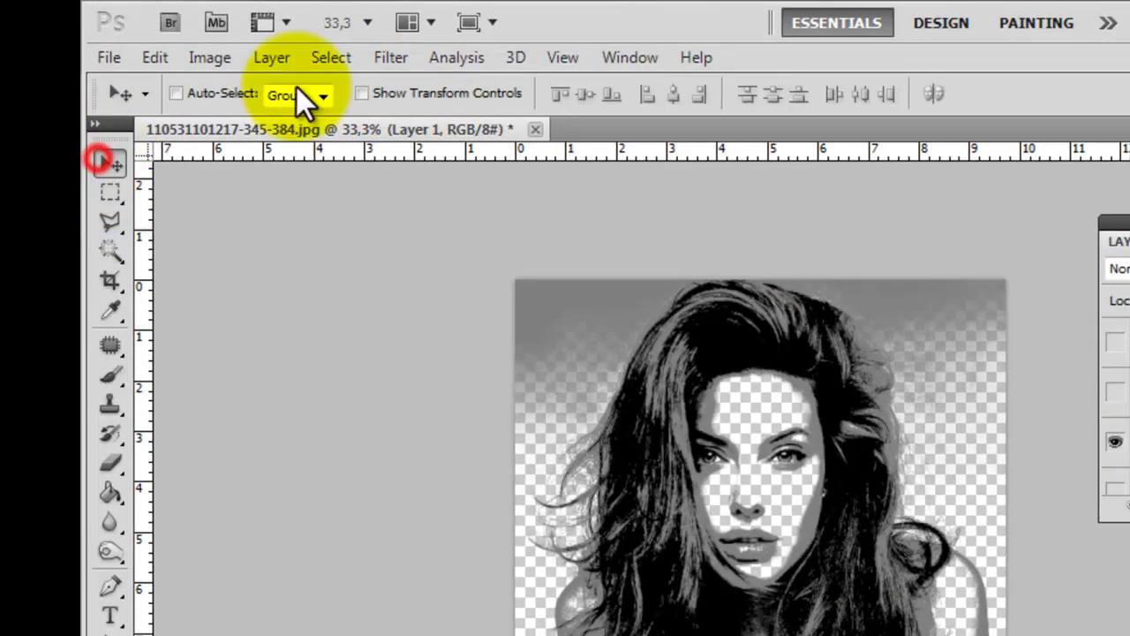
pyautogui.click(332, 58)
pyautogui.click(341, 86)
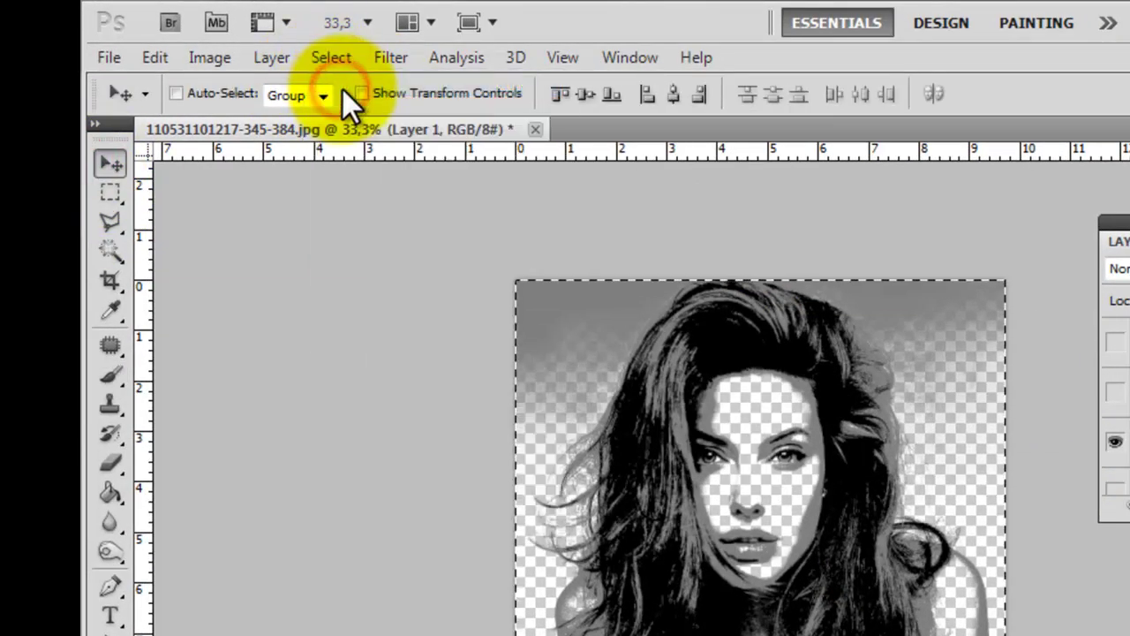
pyautogui.click(159, 62)
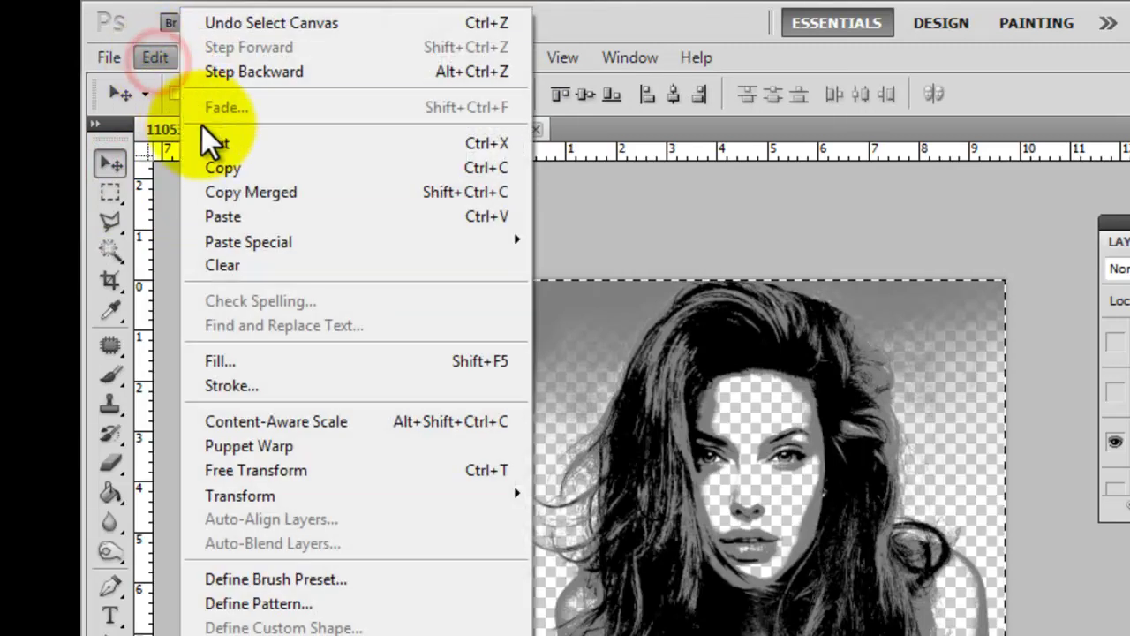
pyautogui.click(227, 168)
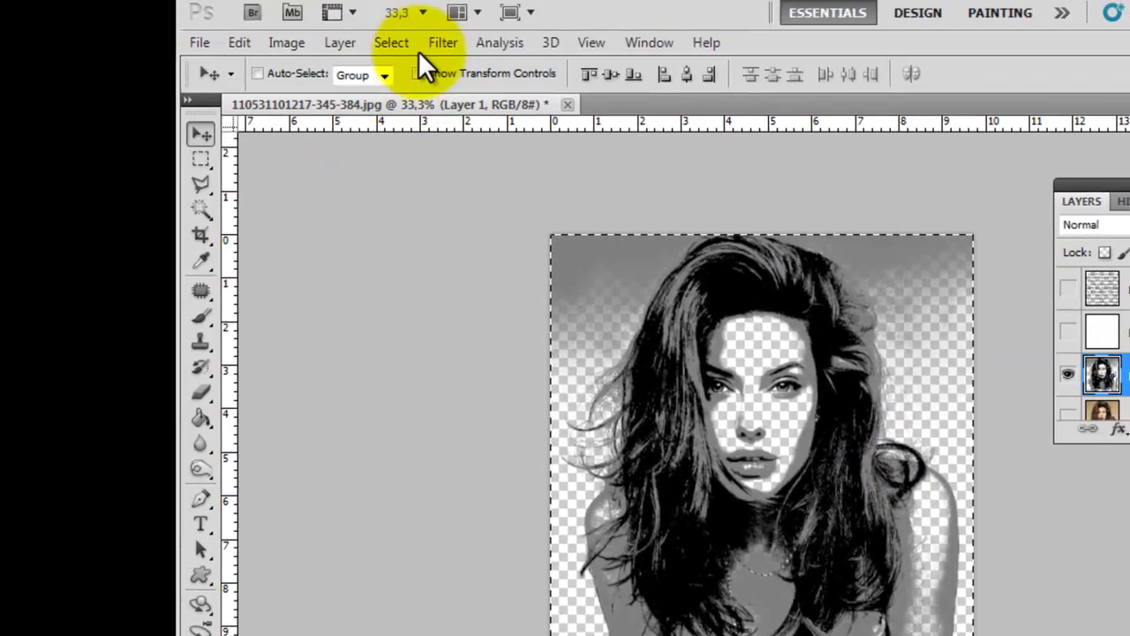
pyautogui.click(408, 49)
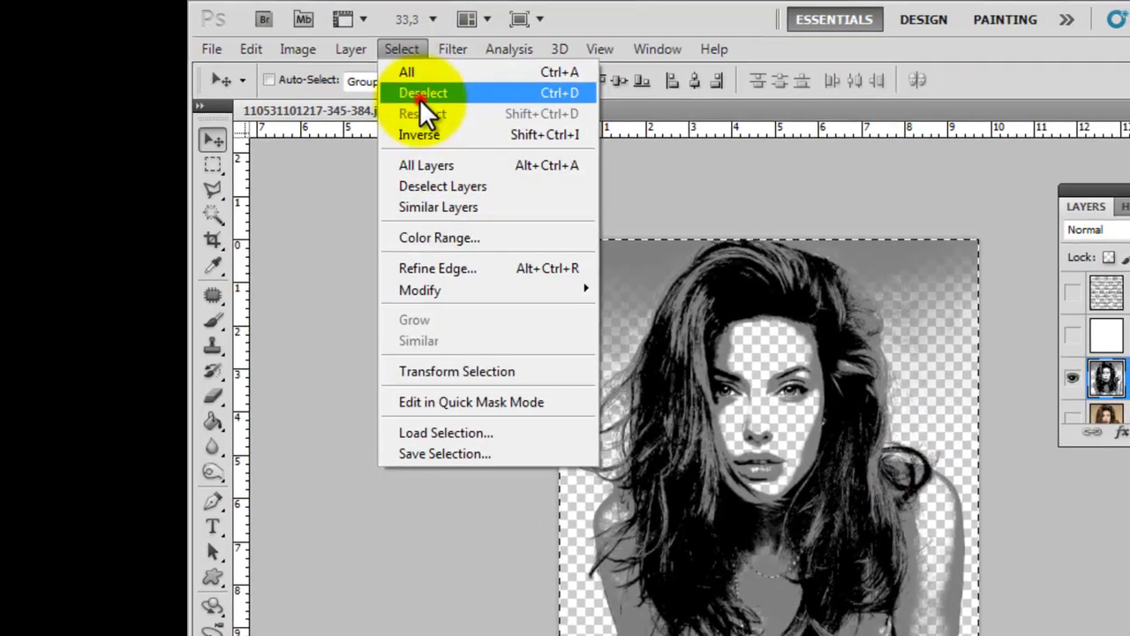
pyautogui.click(421, 94)
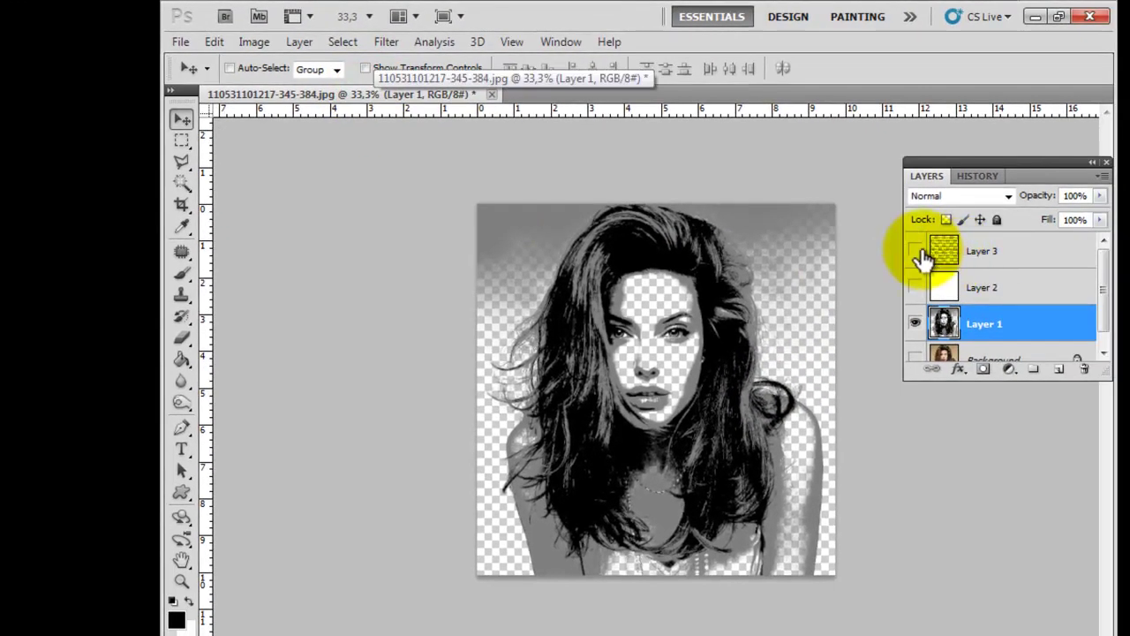
# Step: Show Layer 3, hide Layer 1, and paste the portrait into Layer 3's mask, then deselect
pyautogui.click(915, 251)
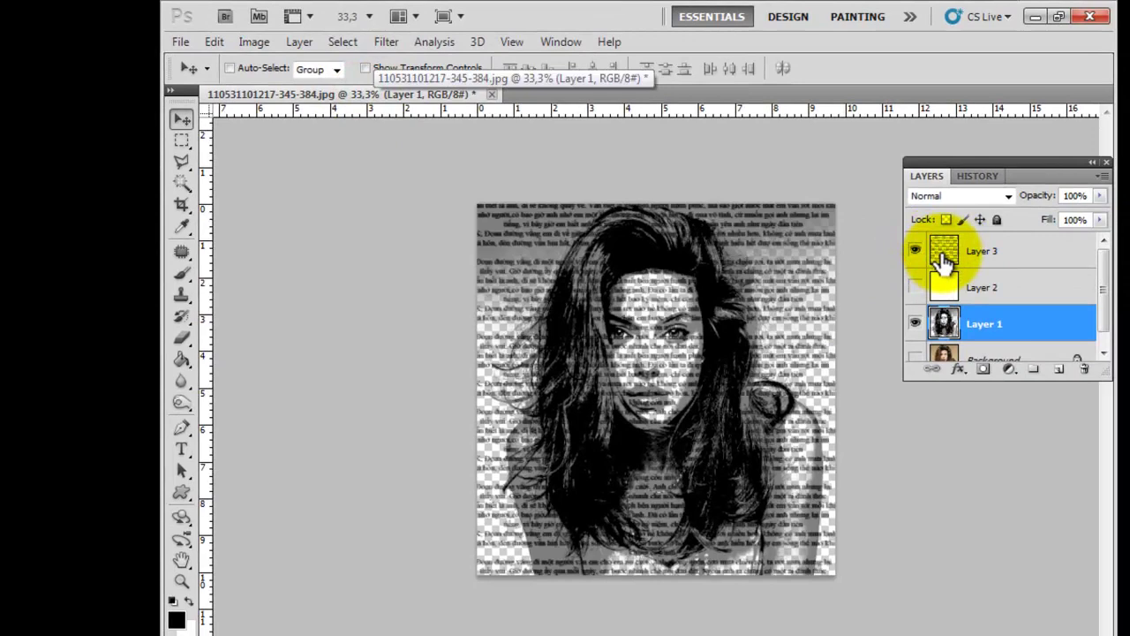
pyautogui.click(944, 261)
pyautogui.click(916, 325)
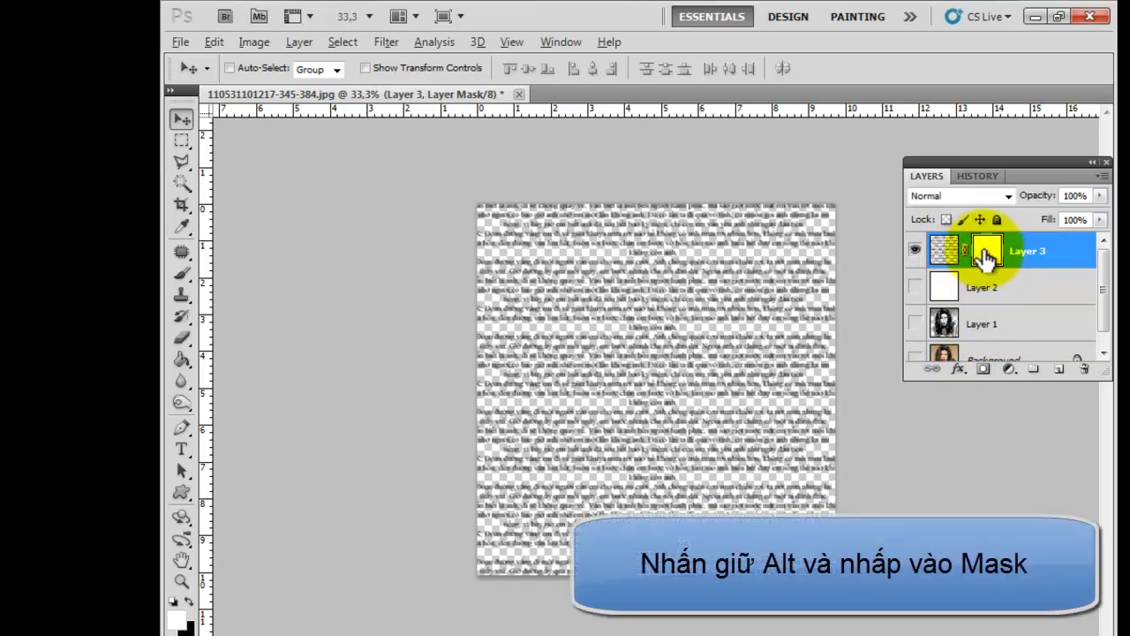
pyautogui.keyDown('alt'); pyautogui.click(986, 256); pyautogui.keyUp('alt')
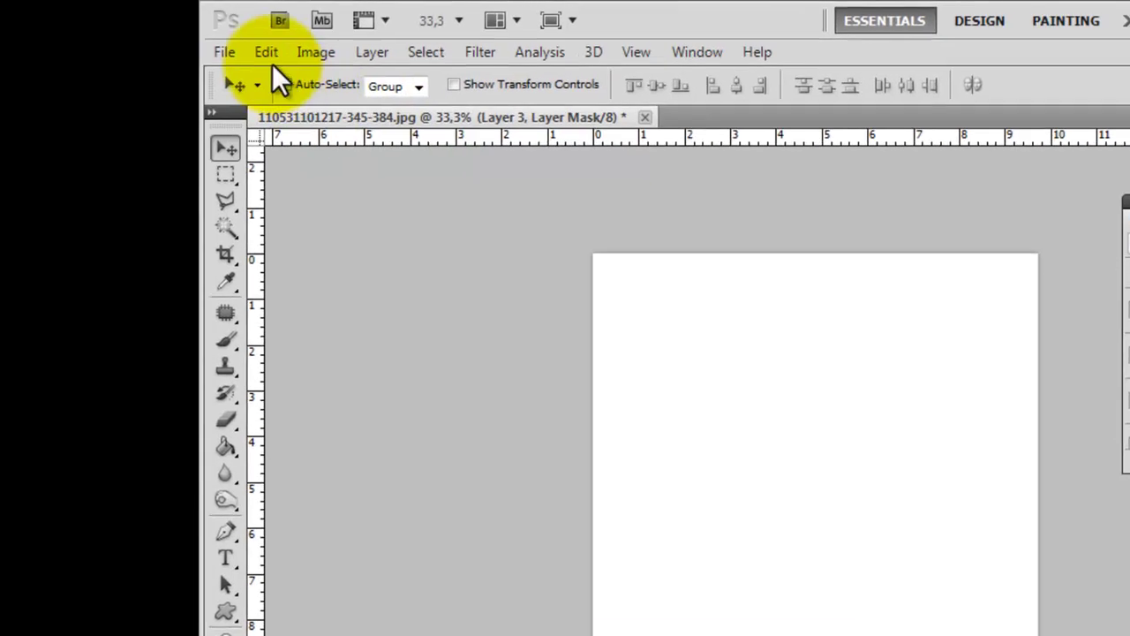
pyautogui.click(269, 54)
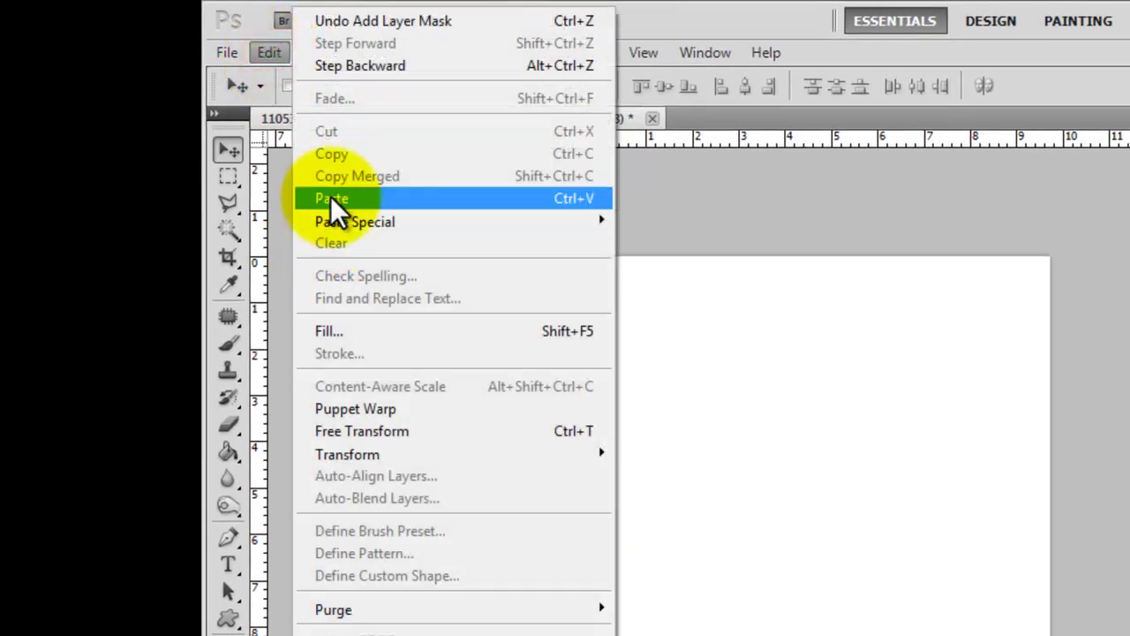
pyautogui.click(330, 196)
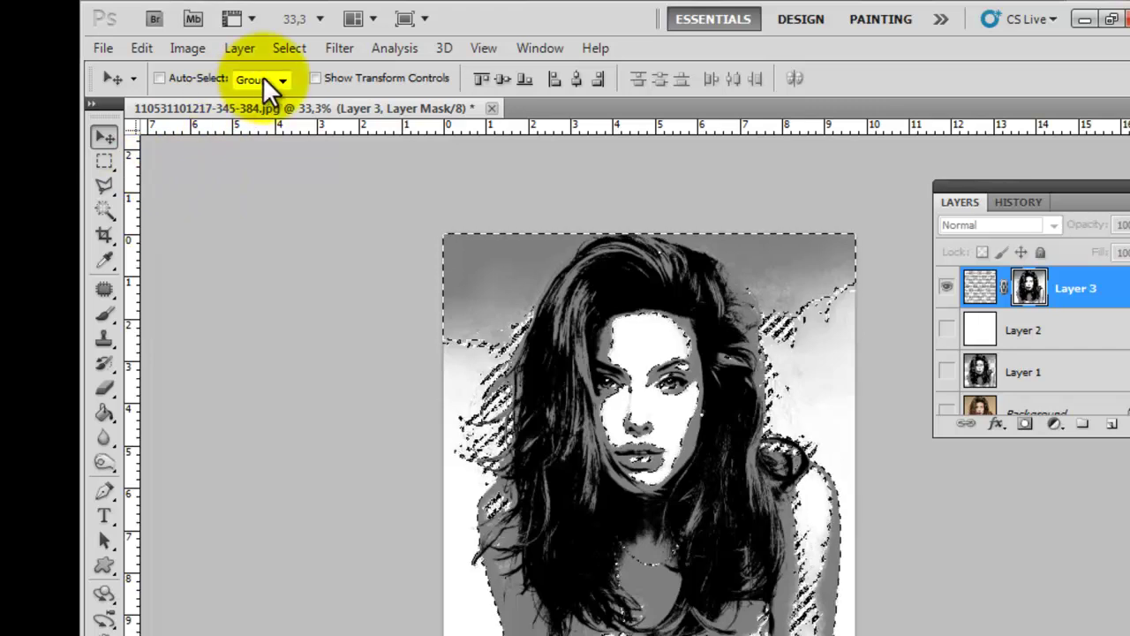
pyautogui.click(289, 50)
pyautogui.click(300, 91)
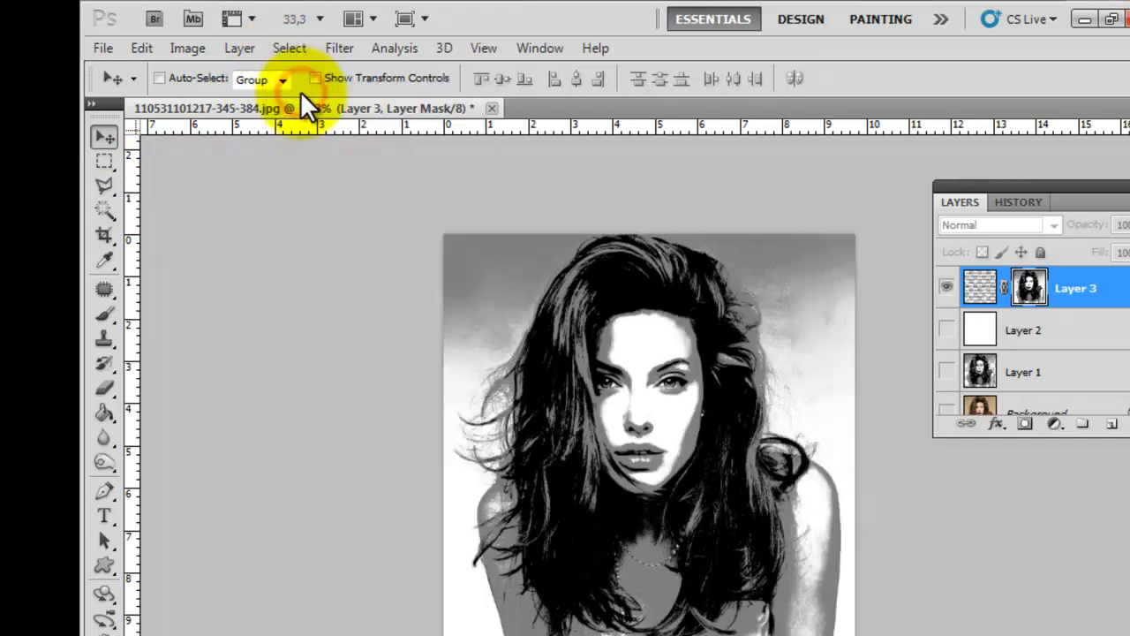
pyautogui.click(198, 51)
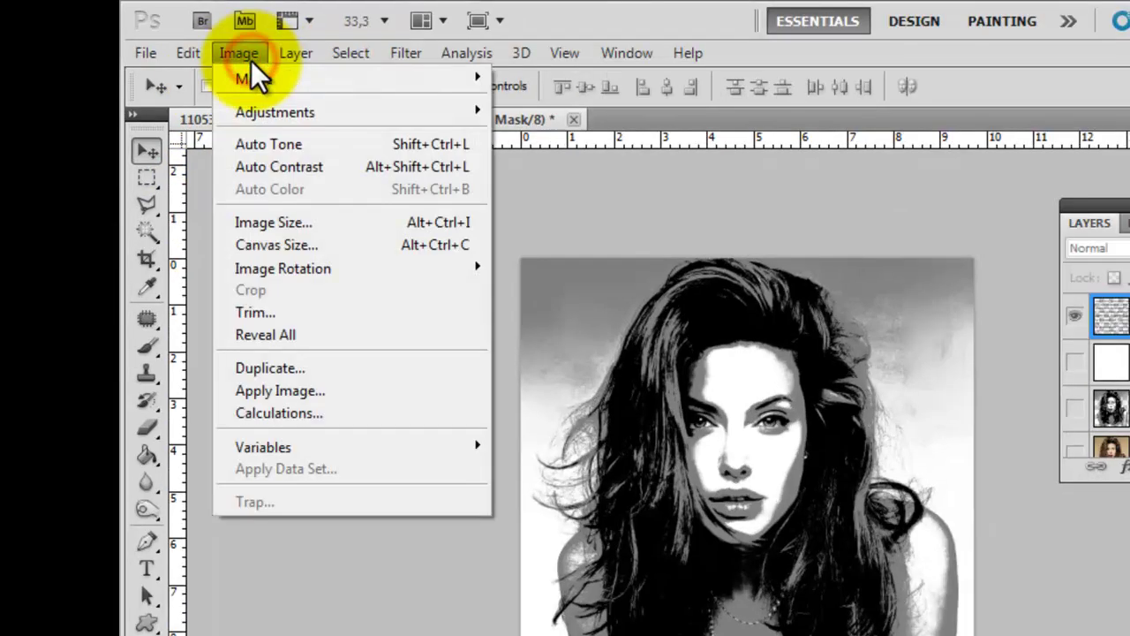
# Step: Invert Layer 3's mask, show the white Layer 2, and reselect Layer 3's image thumbnail
pyautogui.click(274, 111)
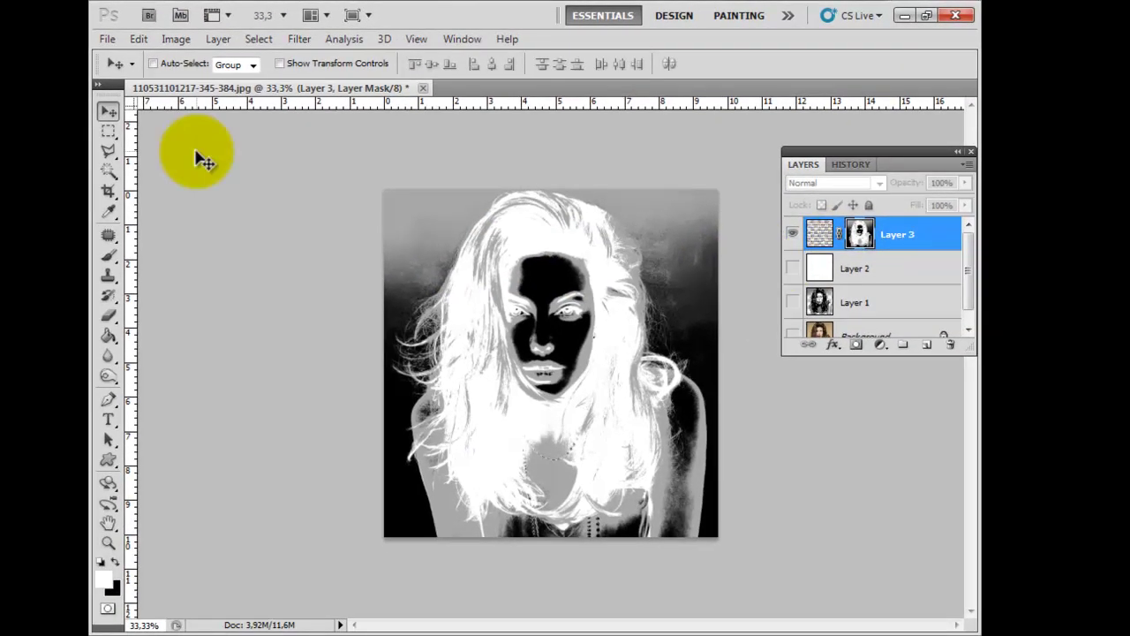
pyautogui.click(792, 277)
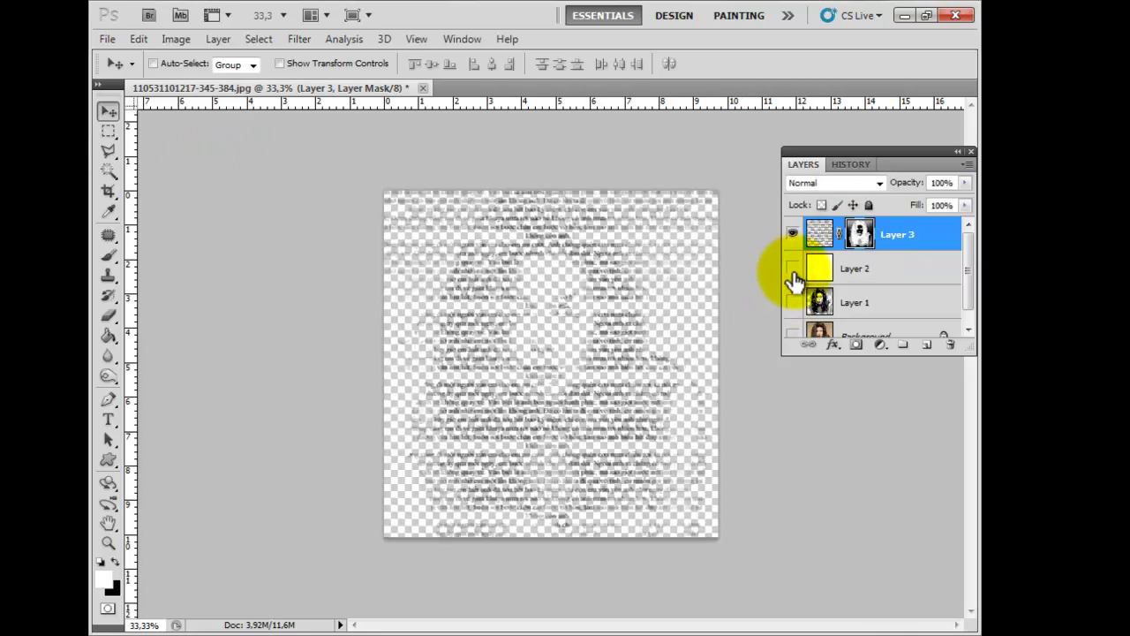
pyautogui.click(793, 270)
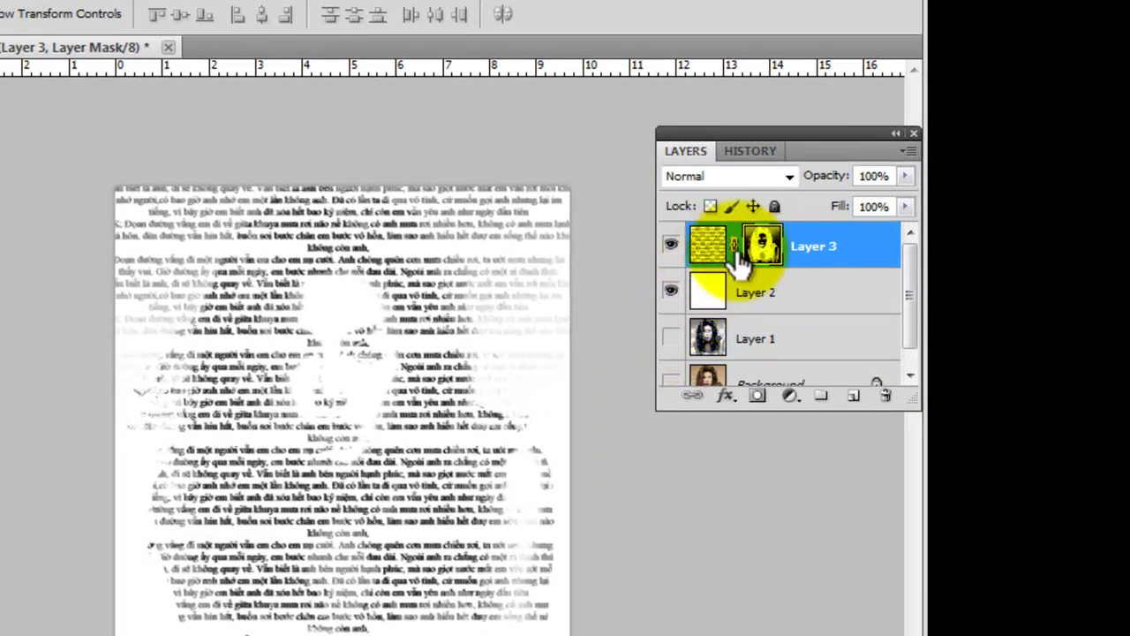
pyautogui.click(699, 256)
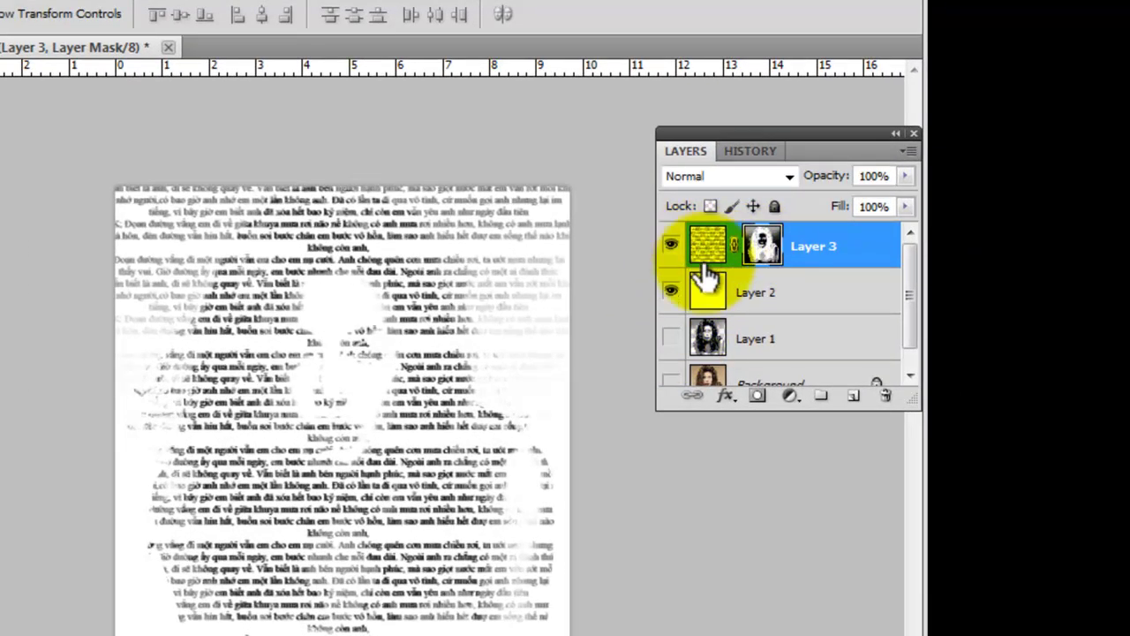
pyautogui.click(707, 248)
# Step: Add a Gradient Overlay using the Blue, Red, Yellow preset to the Layer 3 text
pyautogui.click(731, 396)
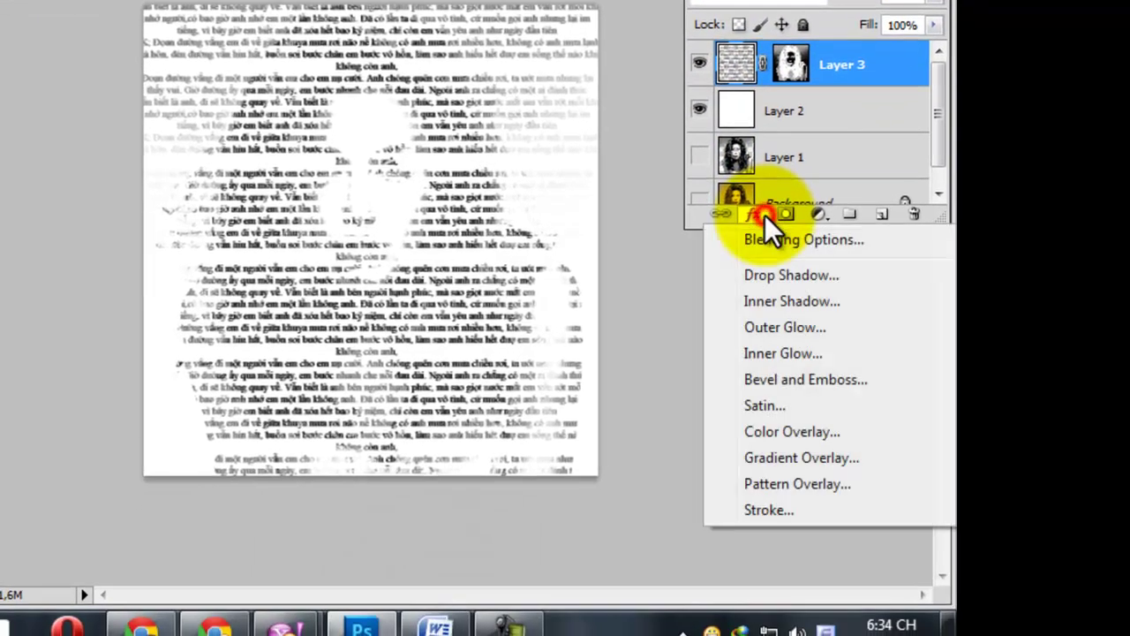
pyautogui.click(786, 459)
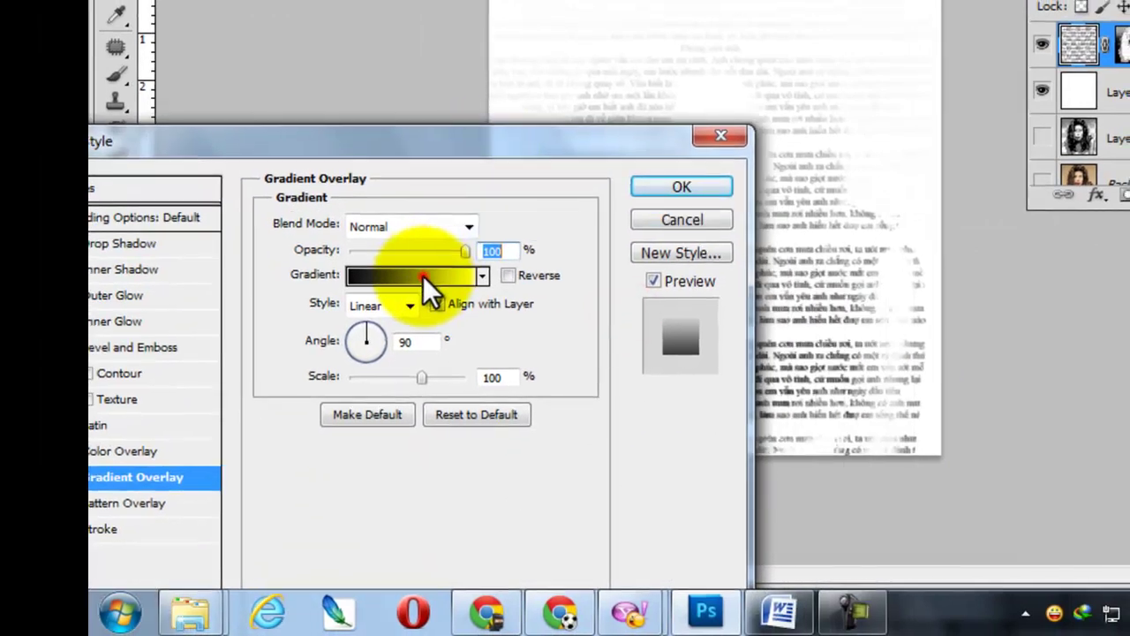
pyautogui.click(358, 327)
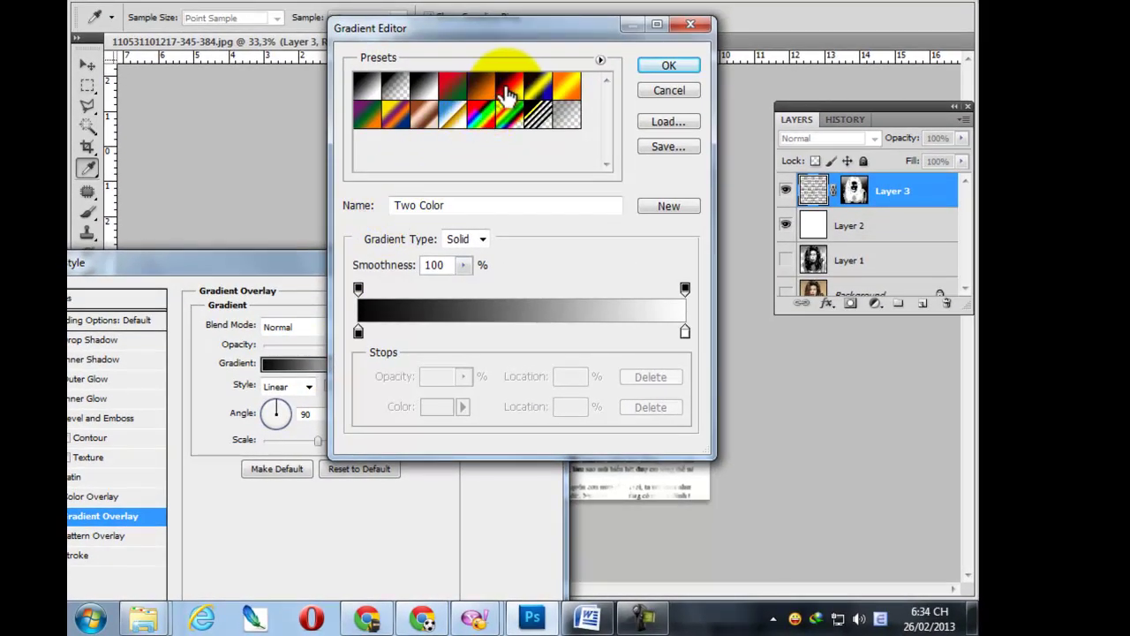
pyautogui.click(507, 92)
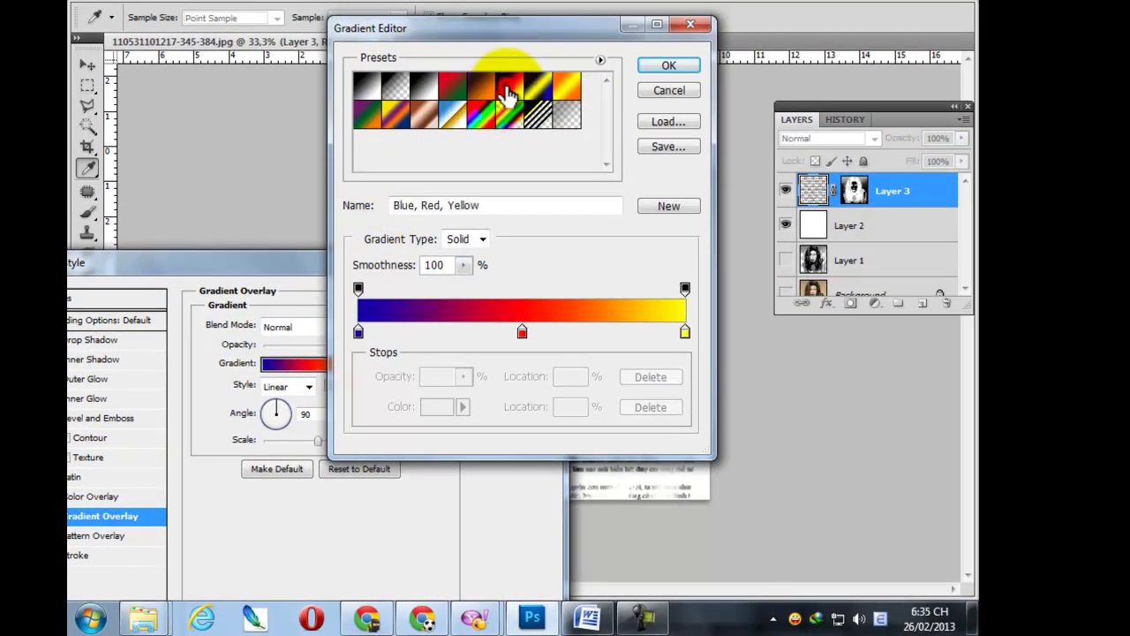
pyautogui.click(662, 66)
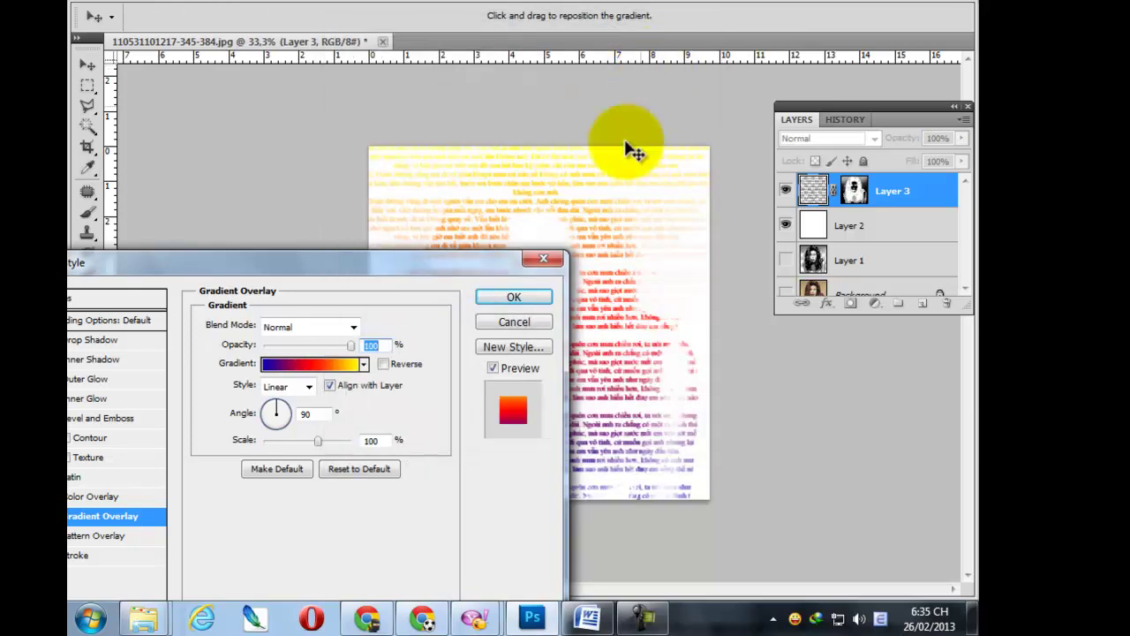
pyautogui.click(513, 297)
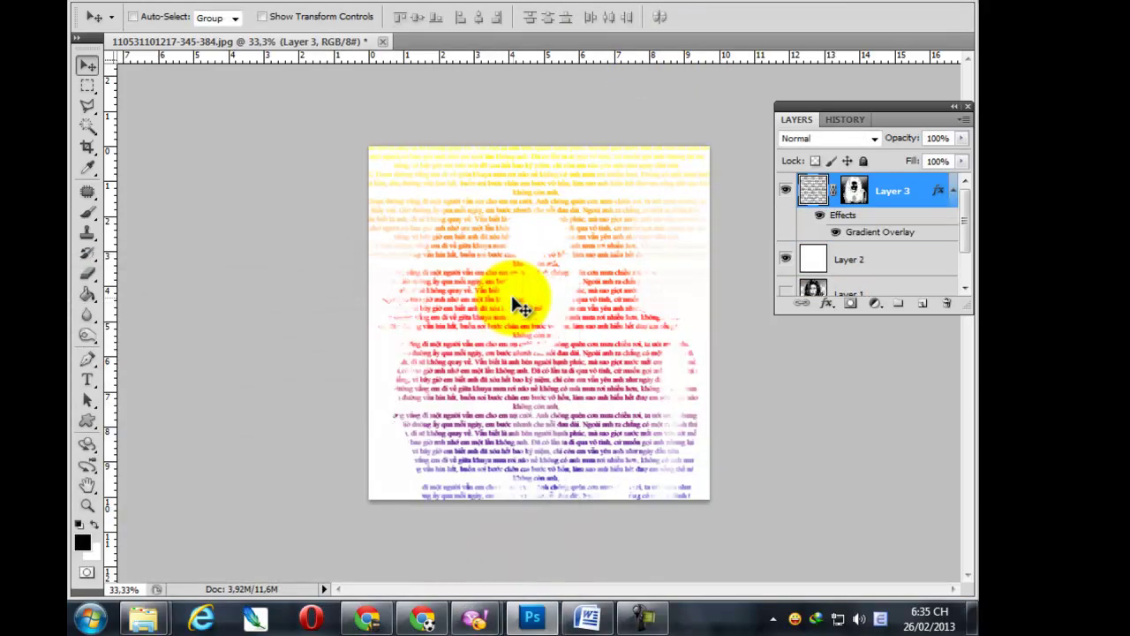
# Step: At 50% zoom, set up a 175 px round brush and undo a test stroke
pyautogui.click(542, 270)
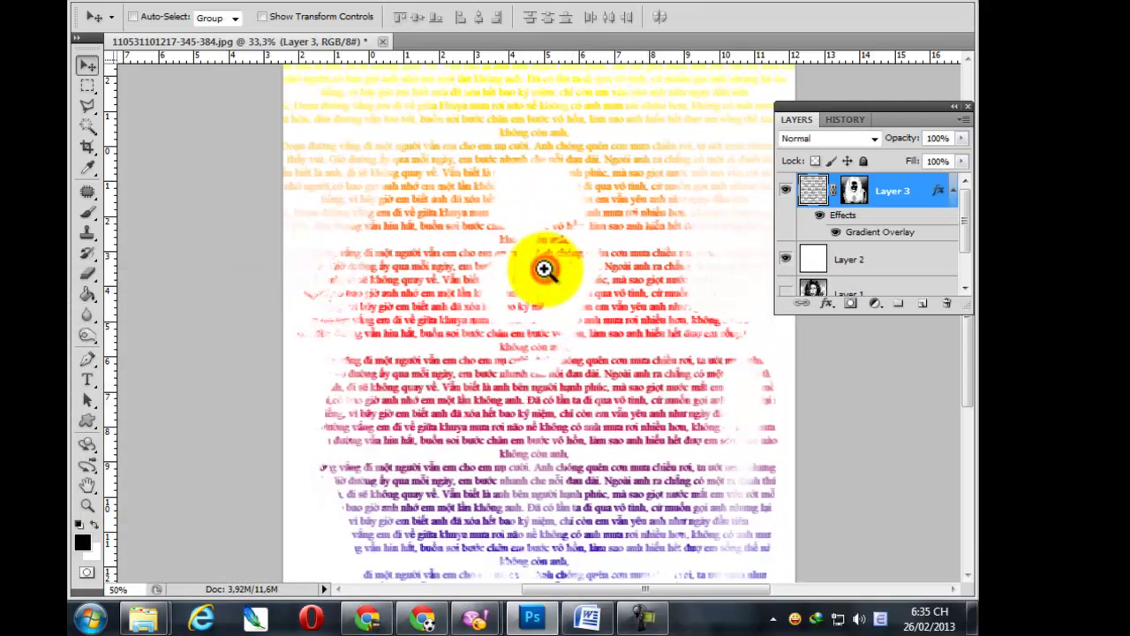
pyautogui.click(89, 207)
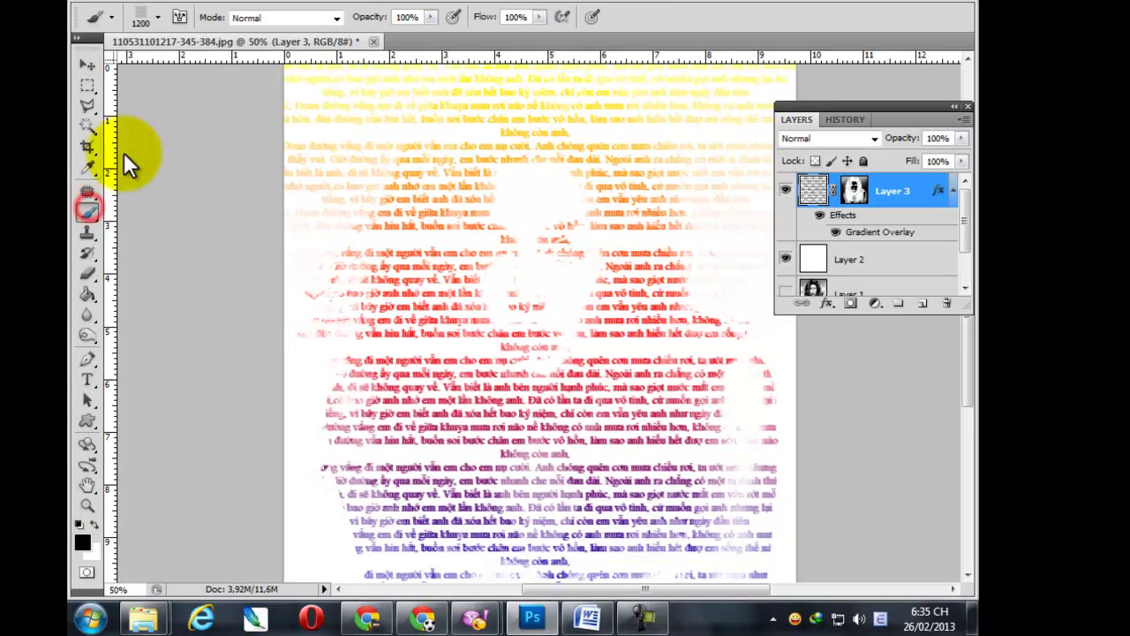
pyautogui.click(159, 17)
pyautogui.scroll(10, 261, 220)
pyautogui.click(567, 239)
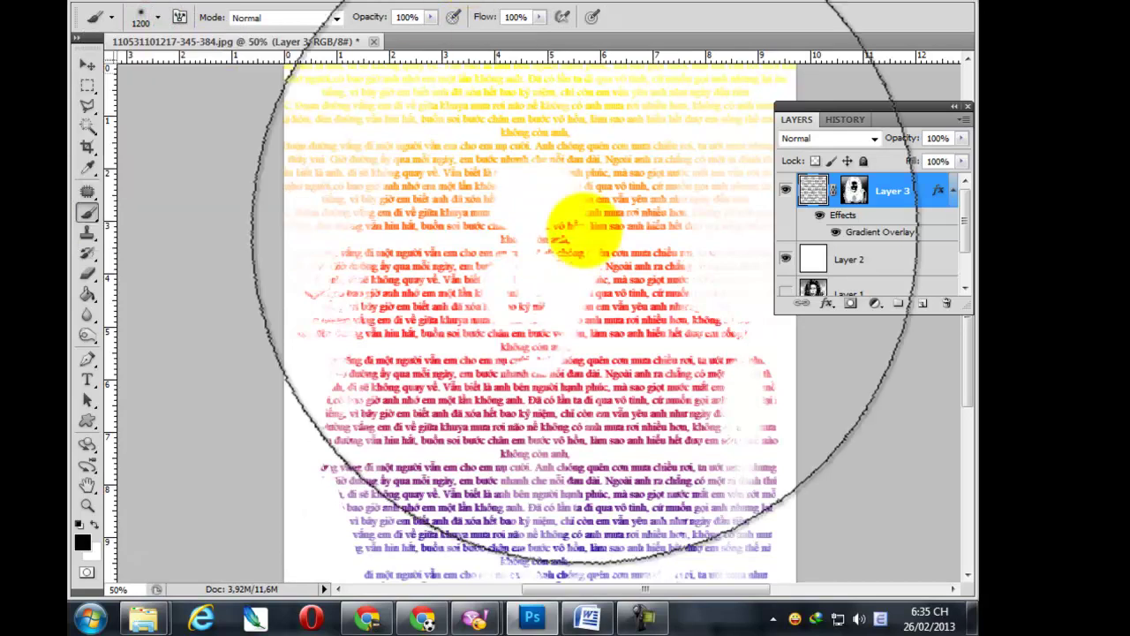
pyautogui.press('[')
pyautogui.press('[')
pyautogui.press('[')
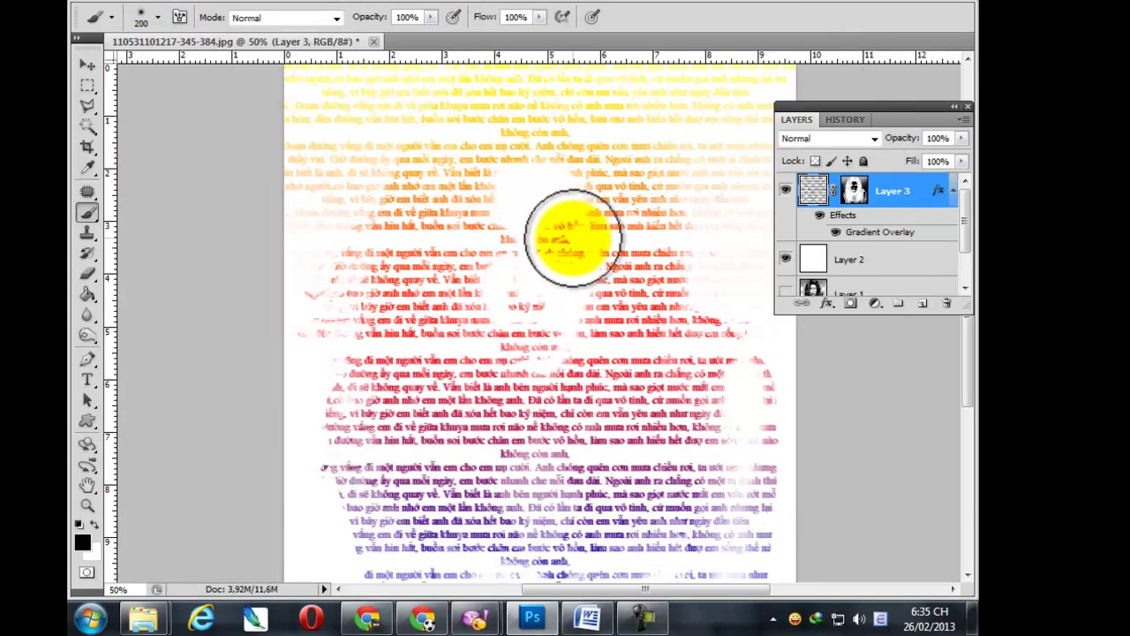
pyautogui.moveTo(570, 232); pyautogui.dragTo(571, 251)
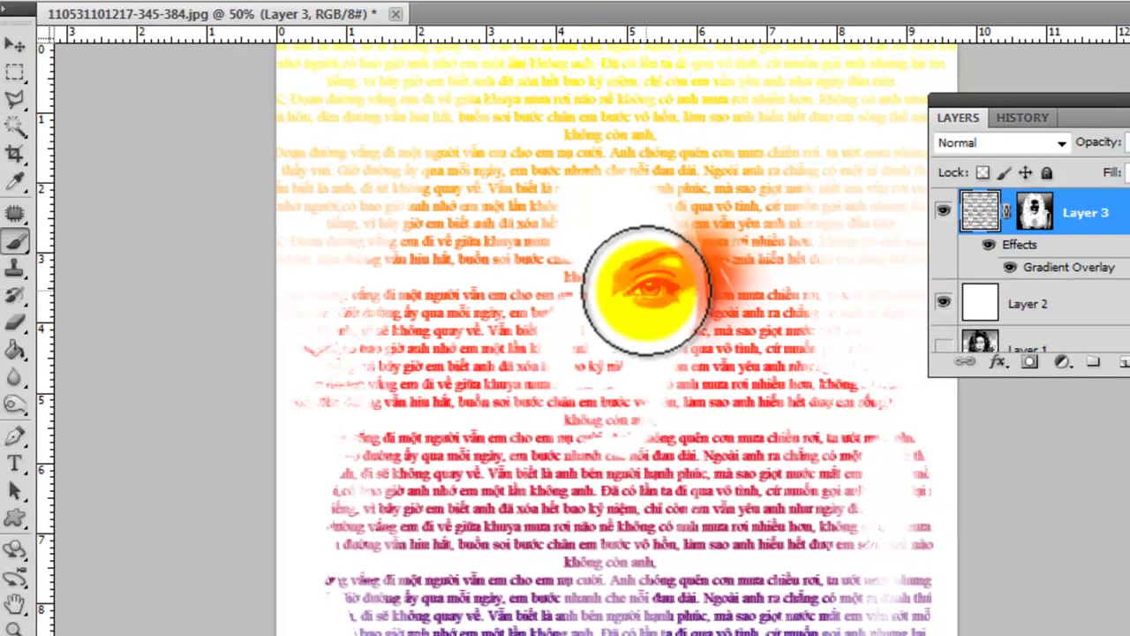
pyautogui.hotkey('ctrl', 'z')
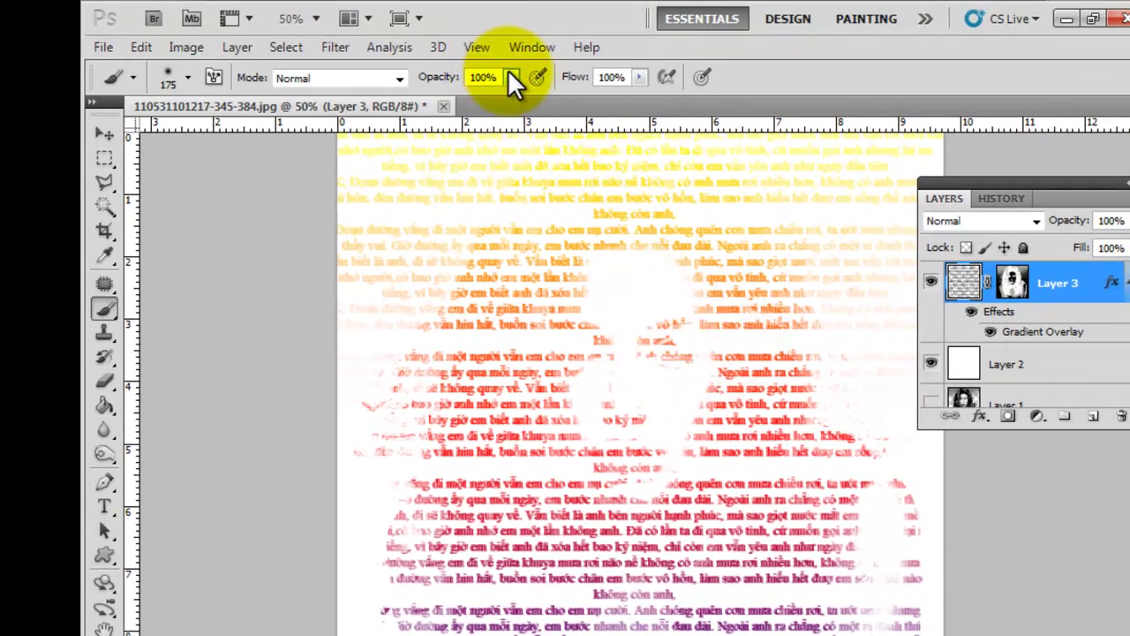
# Step: Lower brush opacity to 24% and paint soft strokes around and beside the face
pyautogui.click(510, 77)
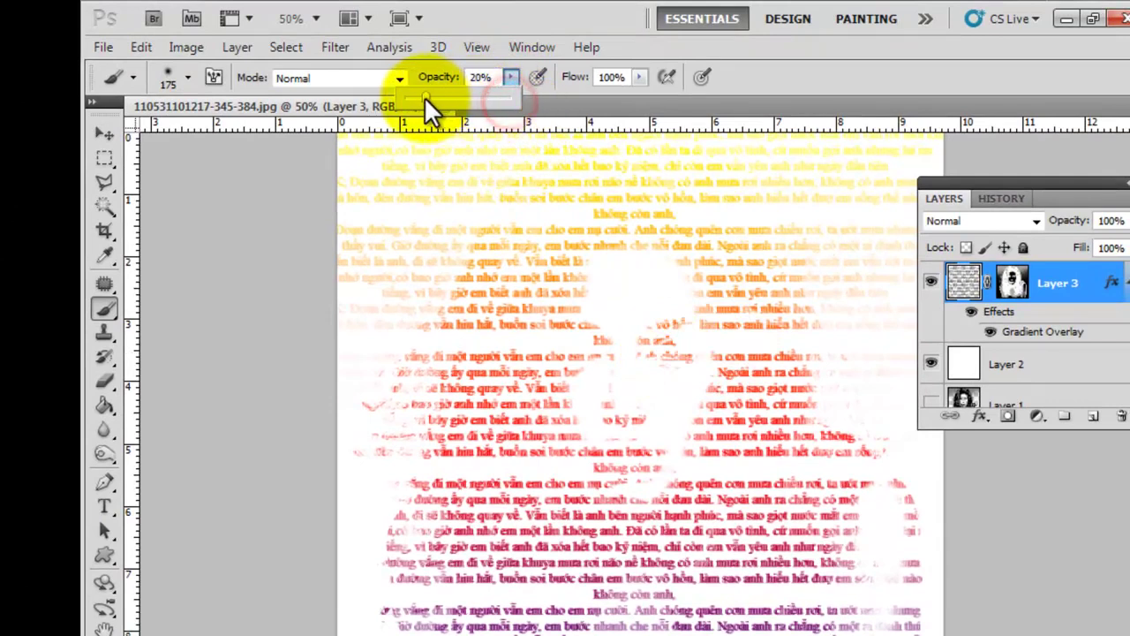
pyautogui.moveTo(424, 96); pyautogui.dragTo(428, 96)
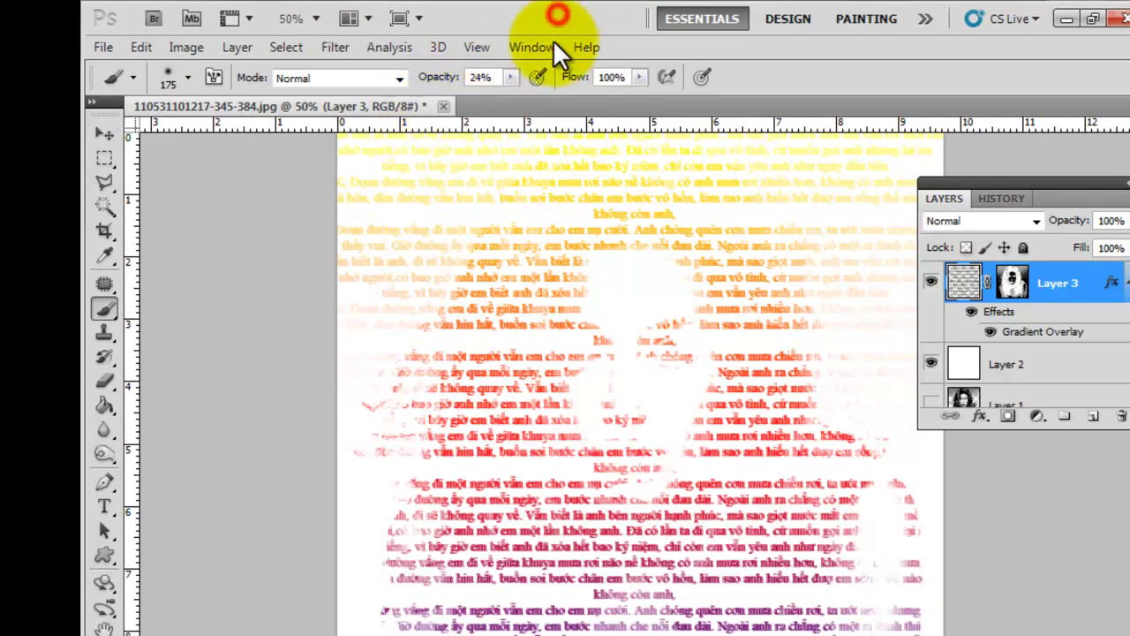
pyautogui.moveTo(550, 336); pyautogui.dragTo(697, 285)
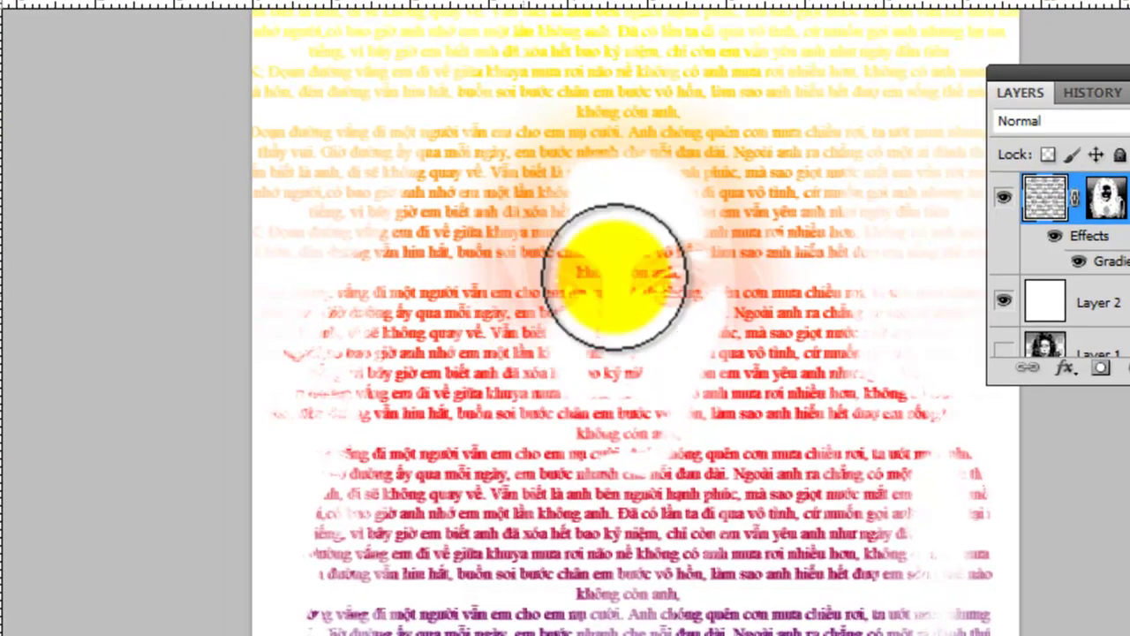
pyautogui.moveTo(615, 277)
pyautogui.mouseDown()
pyautogui.moveTo(479, 252)
pyautogui.moveTo(454, 316)
pyautogui.moveTo(504, 429)
pyautogui.moveTo(578, 400)
pyautogui.moveTo(585, 352)
pyautogui.moveTo(544, 408)
pyautogui.moveTo(732, 389)
pyautogui.mouseUp()
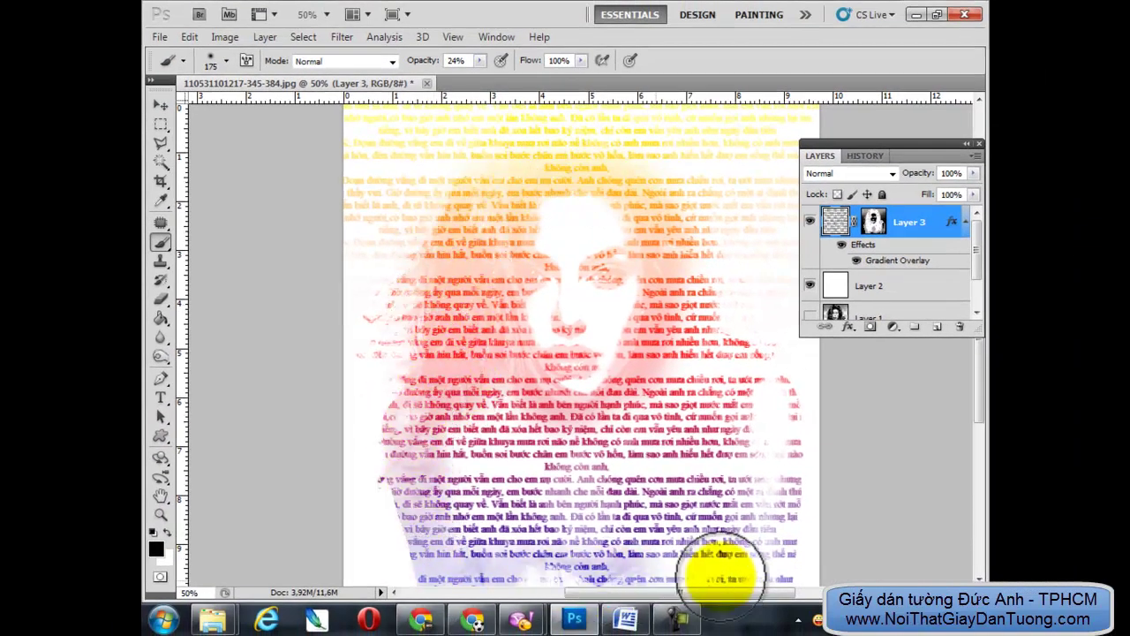
pyautogui.moveTo(772, 381); pyautogui.dragTo(681, 304)
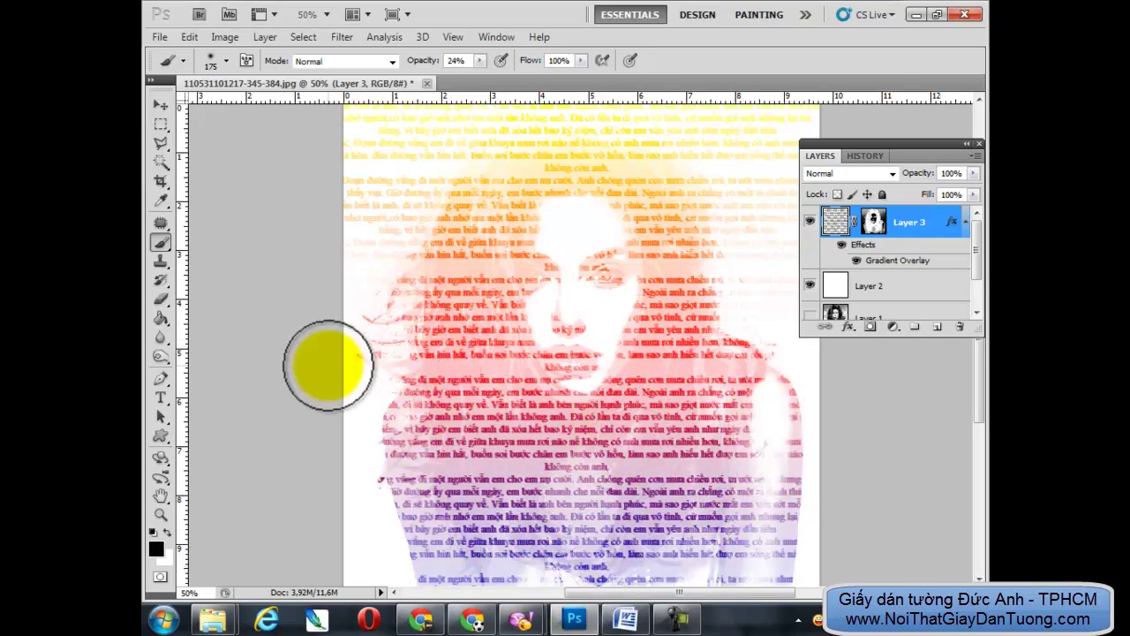
# Step: Erase the top band, the text beside the face, and the bottom strip with a 400 px eraser
pyautogui.click(160, 299)
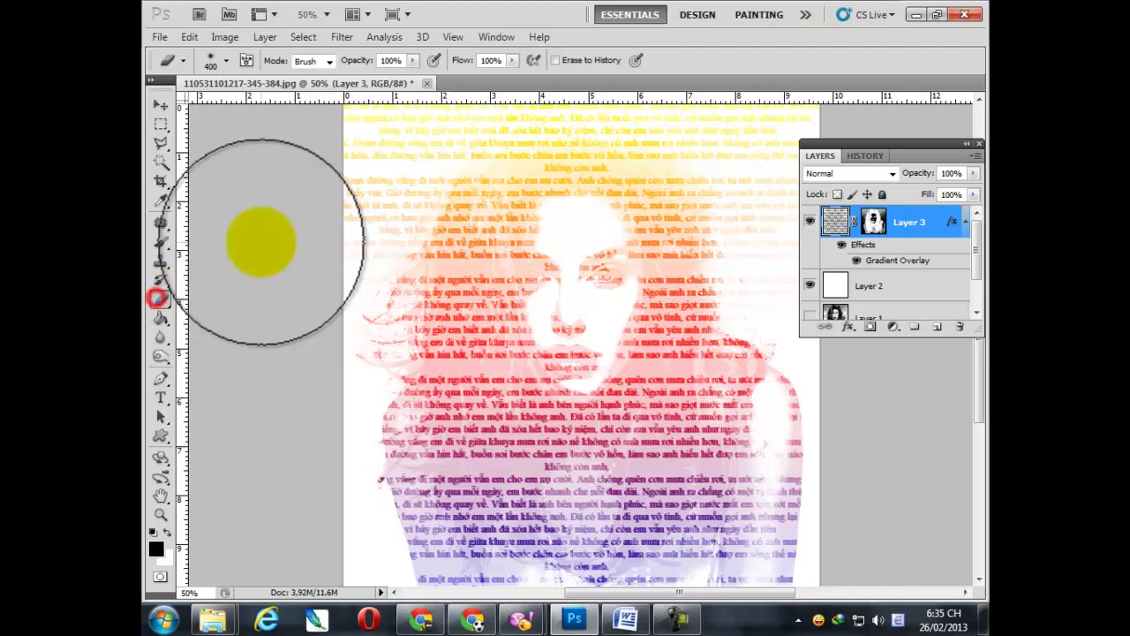
pyautogui.moveTo(363, 175)
pyautogui.mouseDown()
pyautogui.moveTo(782, 141)
pyautogui.moveTo(808, 296)
pyautogui.mouseUp()
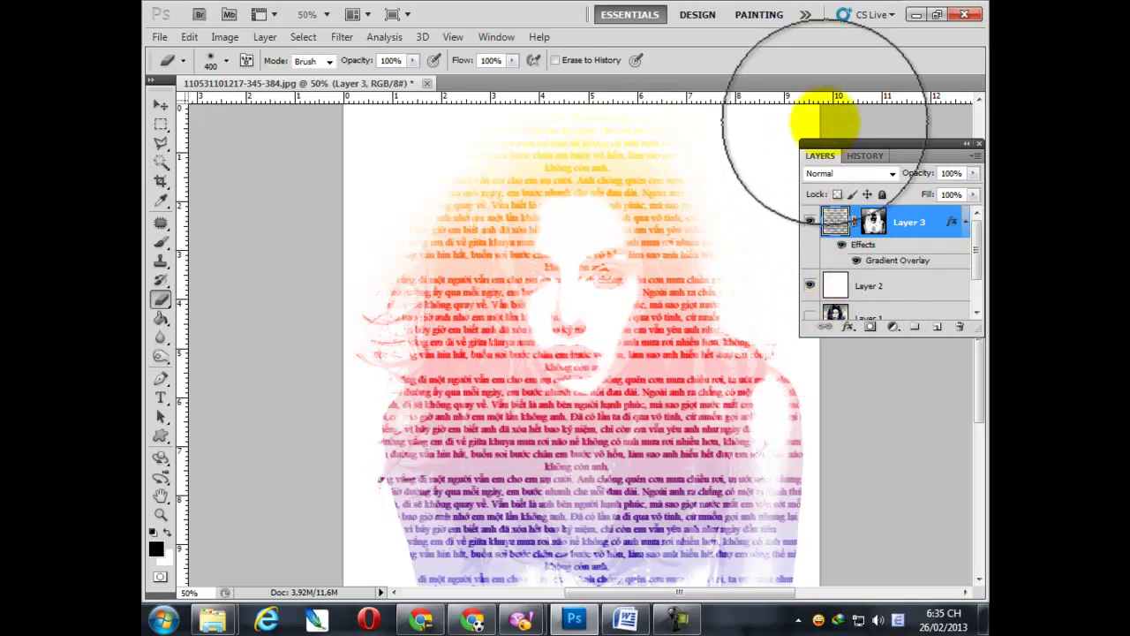
pyautogui.moveTo(294, 329); pyautogui.dragTo(658, 365)
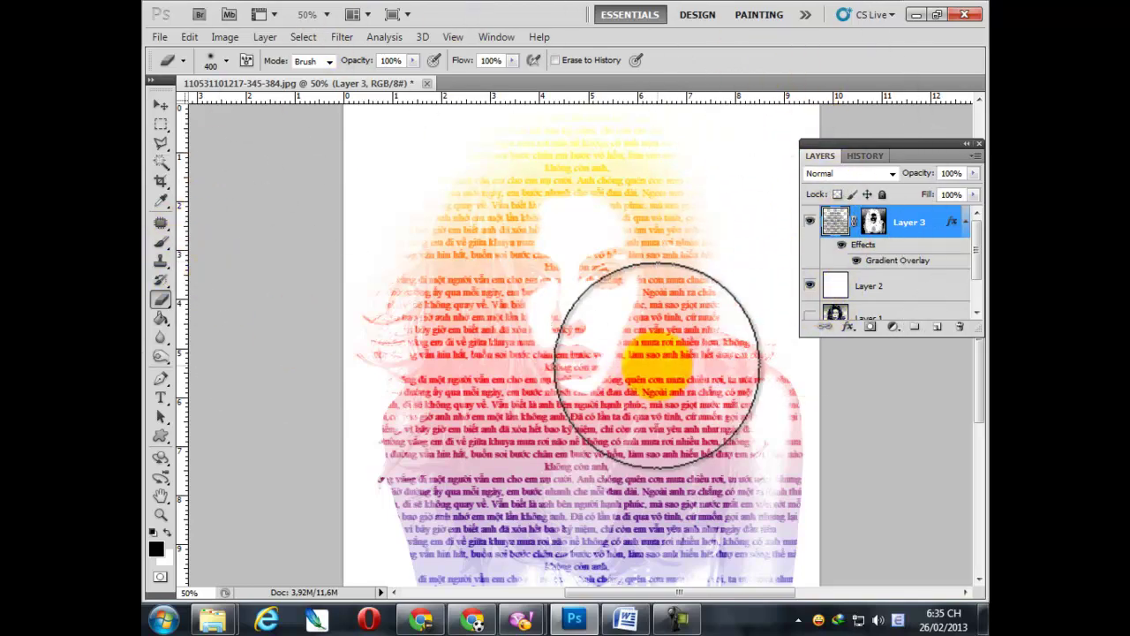
pyautogui.keyDown('ctrl'); pyautogui.click(638, 343); pyautogui.keyUp('ctrl')
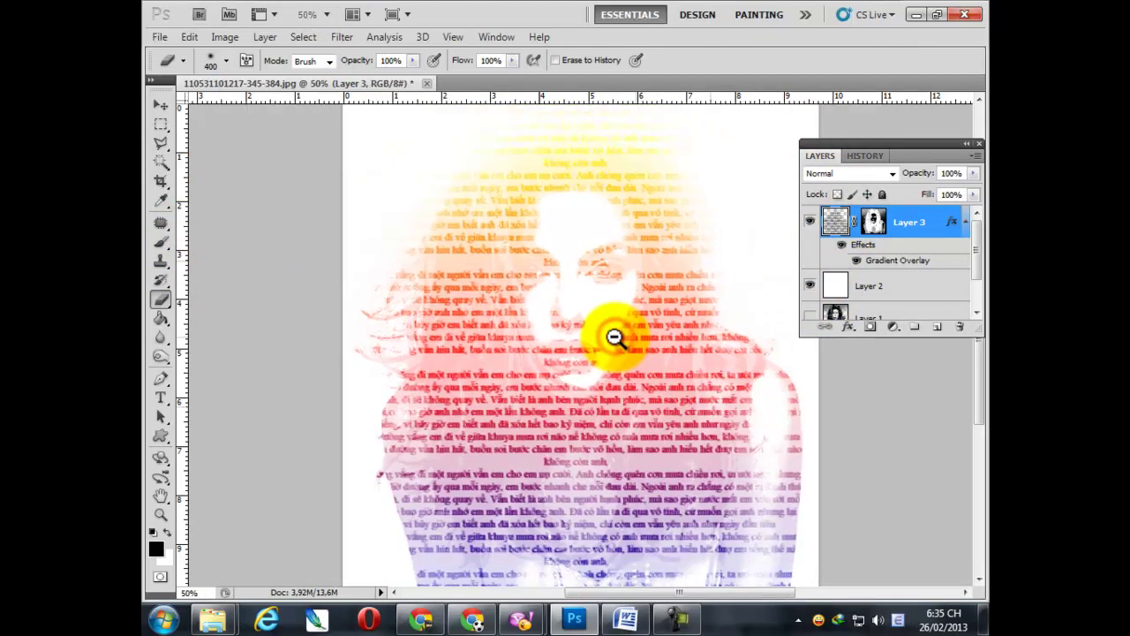
pyautogui.keyDown('alt'); pyautogui.click(613, 335); pyautogui.keyUp('alt')
pyautogui.moveTo(436, 506); pyautogui.dragTo(766, 518)
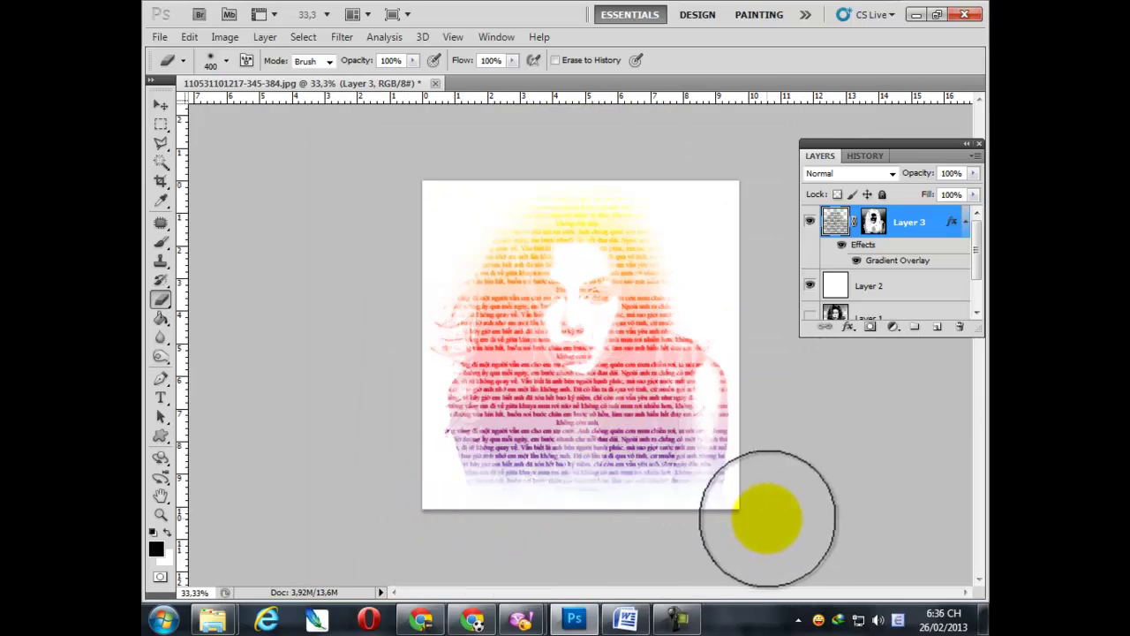
# Step: Undo the bottom-strip erase and paint over the portrait with a 900 px brush at 24%
pyautogui.hotkey('ctrl', 'z')
pyautogui.click(161, 241)
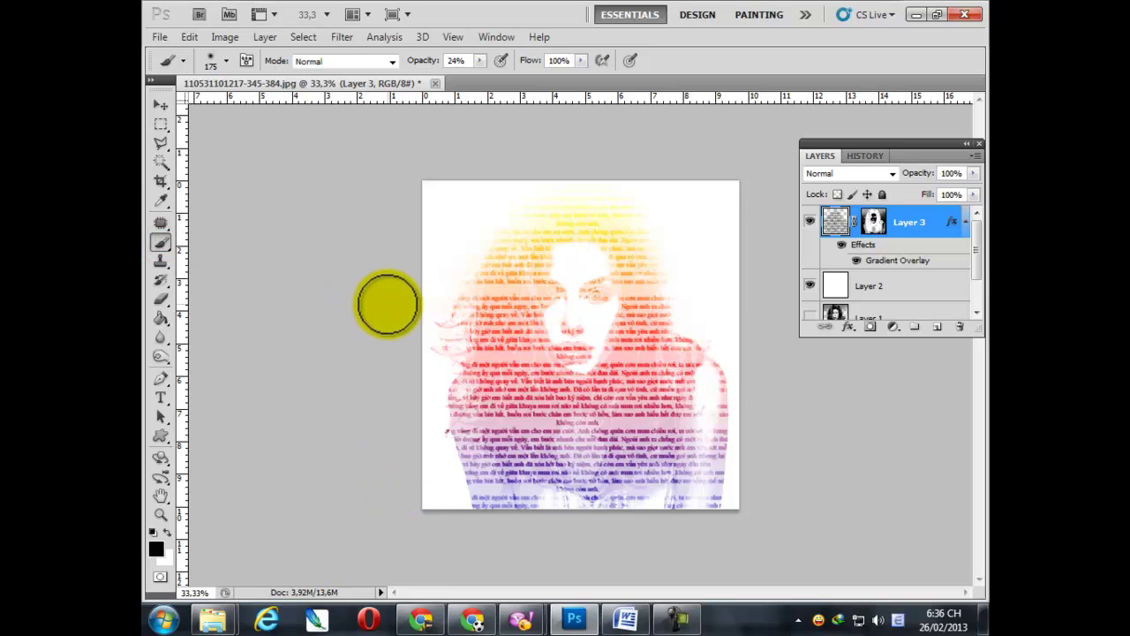
pyautogui.press(']')
pyautogui.press(']')
pyautogui.press(']')
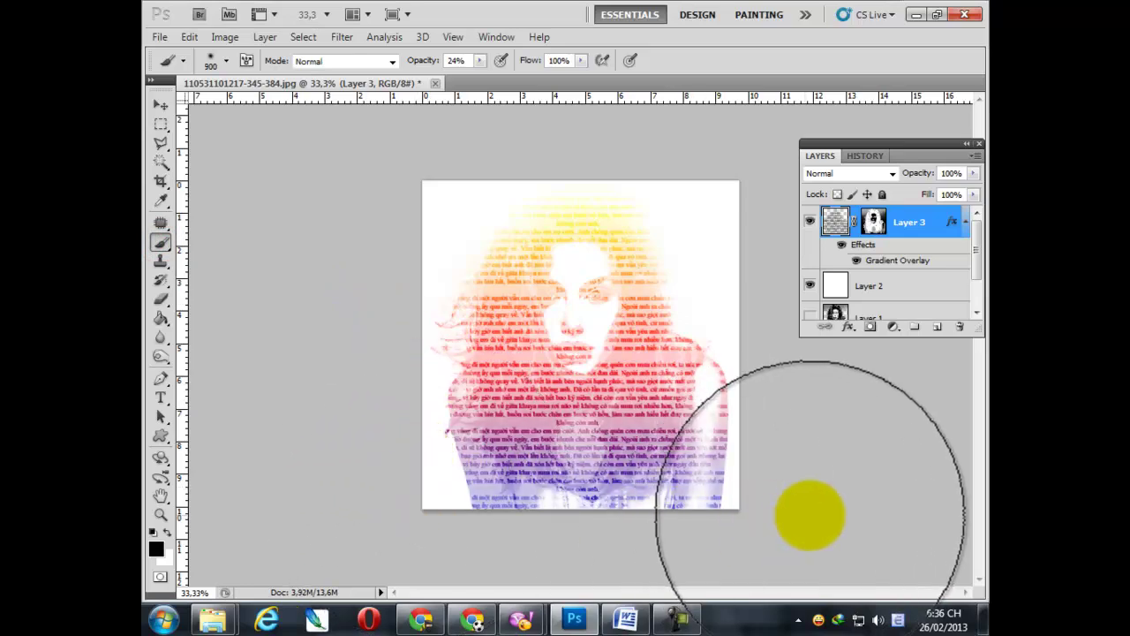
pyautogui.click(568, 301)
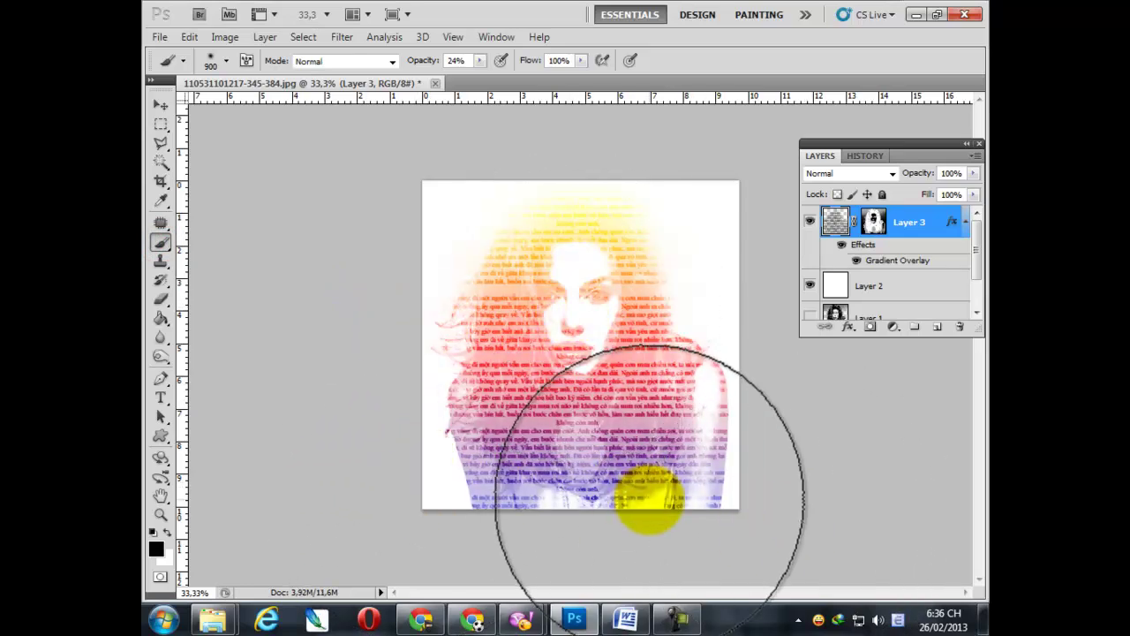
pyautogui.hotkey('ctrl', '+')
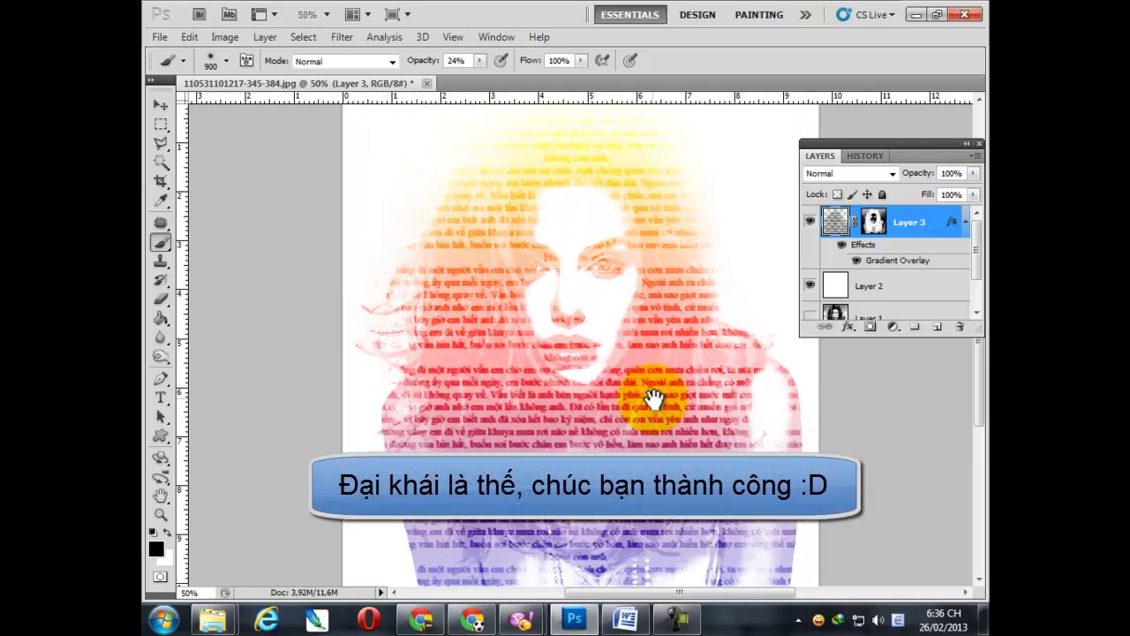